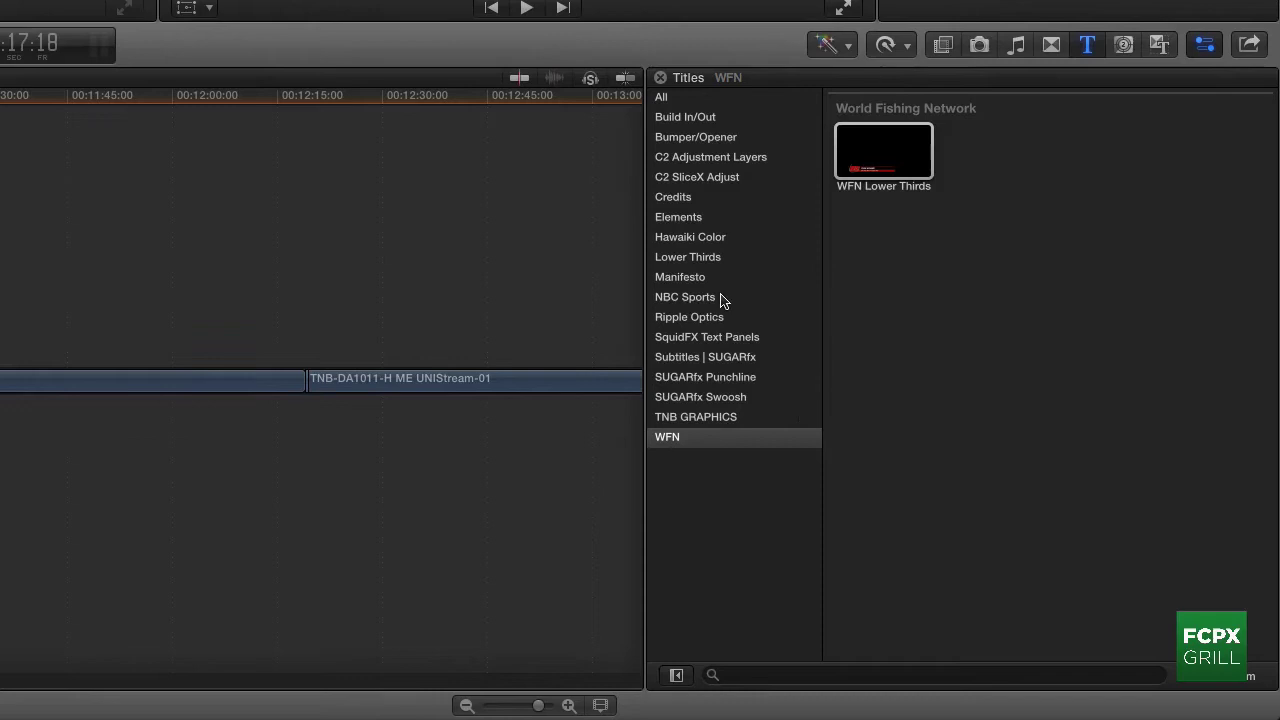
Step: Connect the NBC Sport Lower Thirds title from the NBC Sports category at the playhead
click(1002, 496)
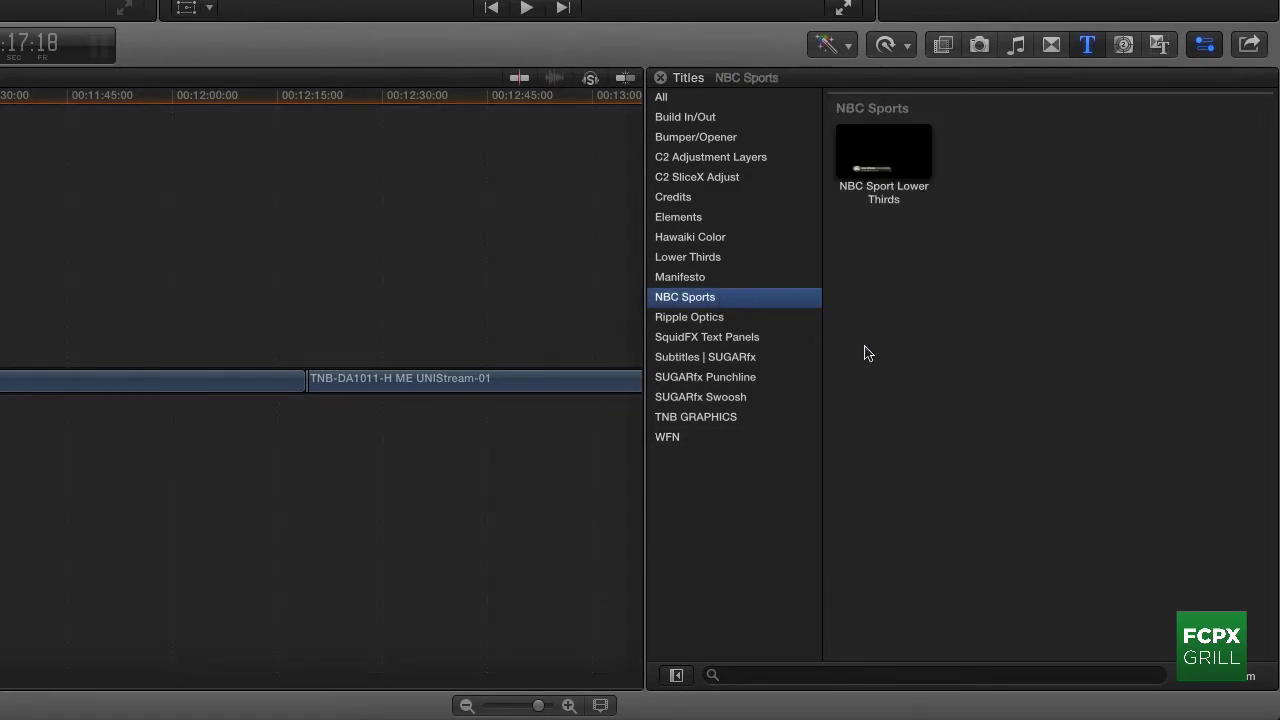
click(894, 163)
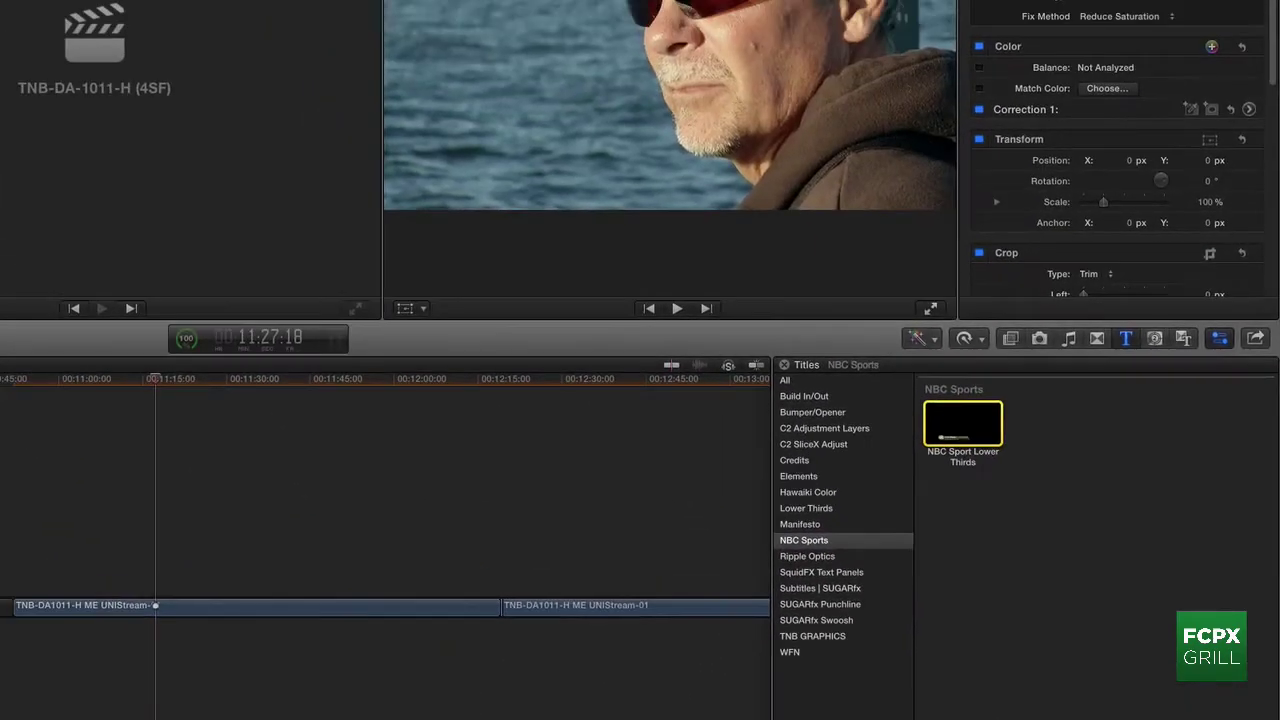
key(q)
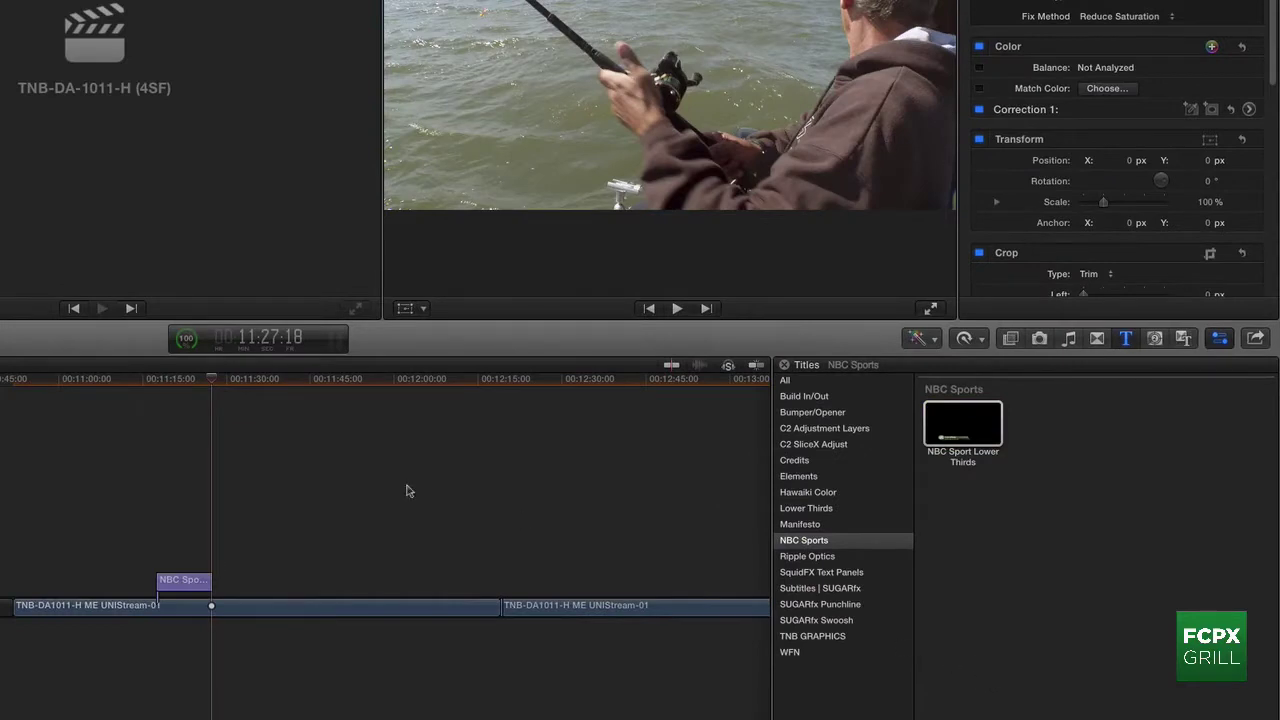
Step: Nudge the title clip slightly earlier on the timeline and park the playhead at its start
drag(190, 383, 176, 388)
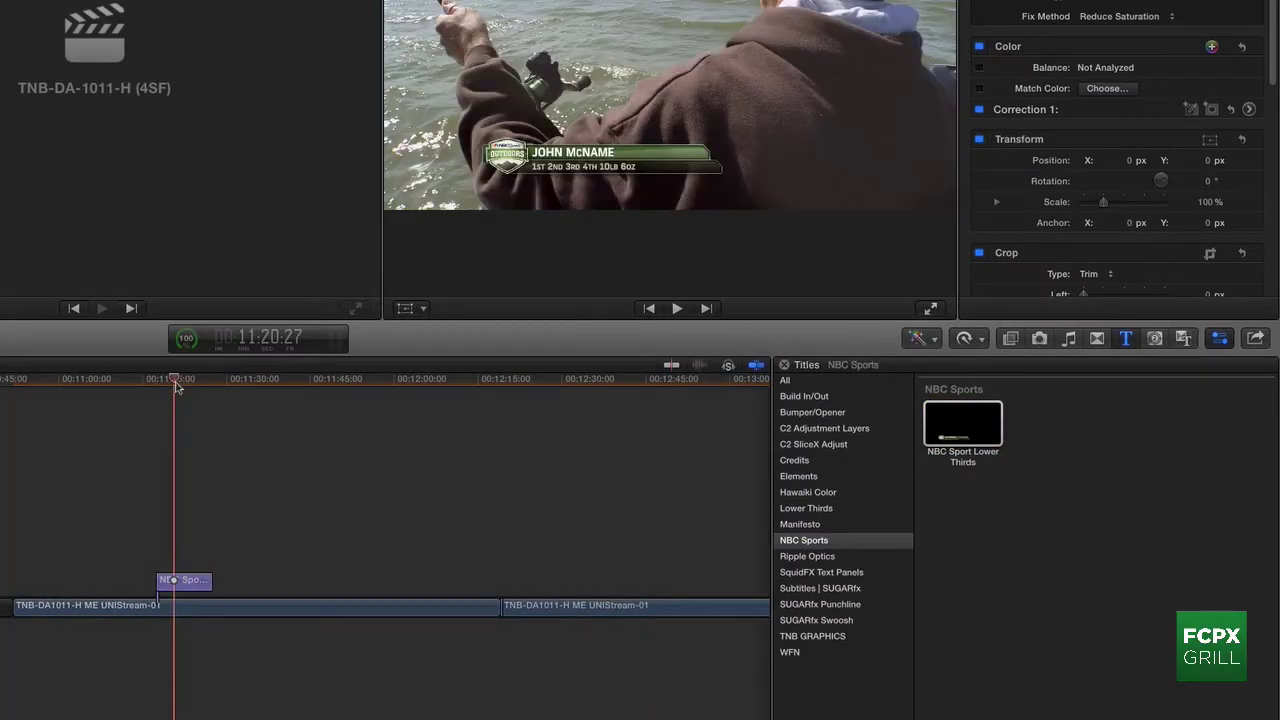
click(184, 592)
drag(184, 590, 167, 585)
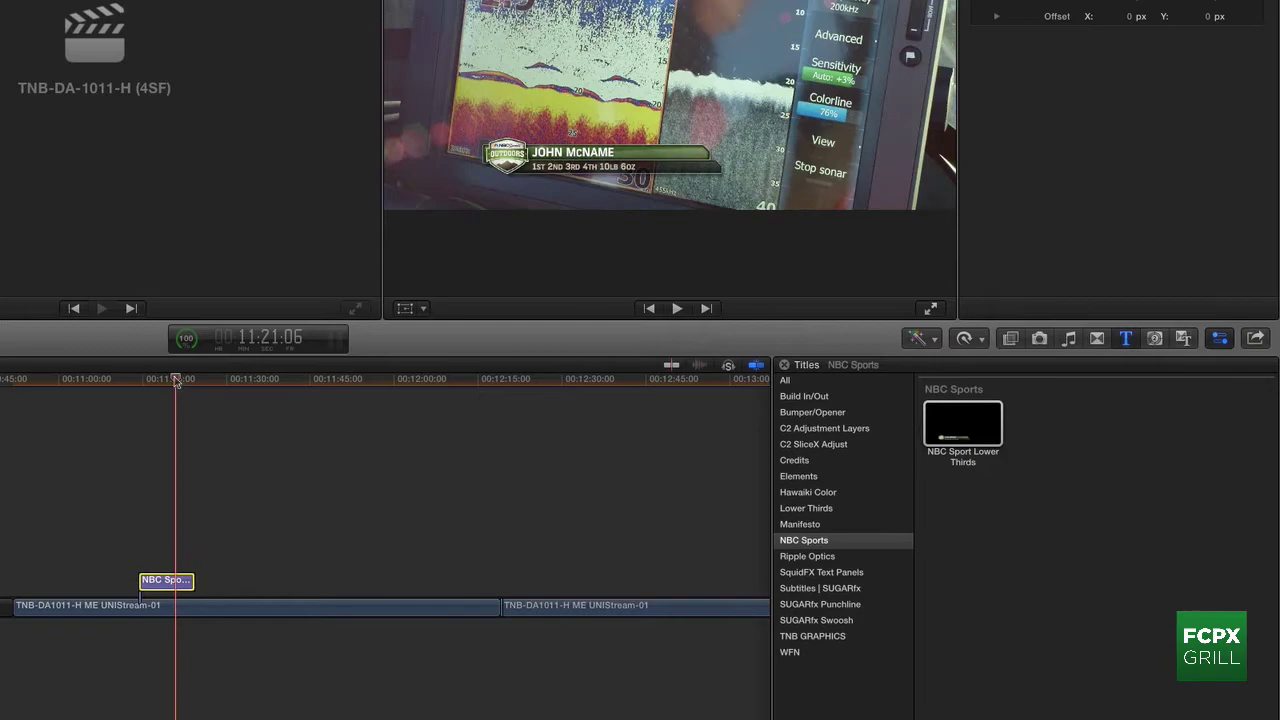
click(162, 380)
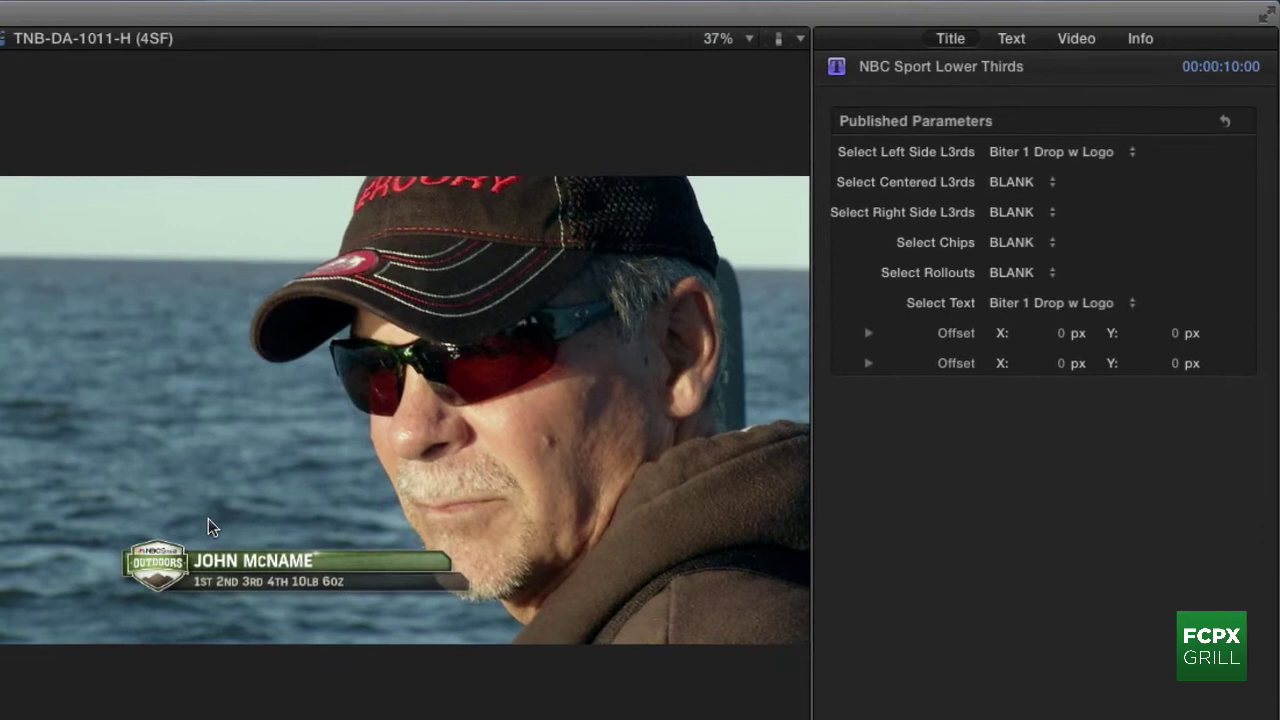
Step: Replace the sample name on the lower third's top line with the angler's name
double_click(243, 582)
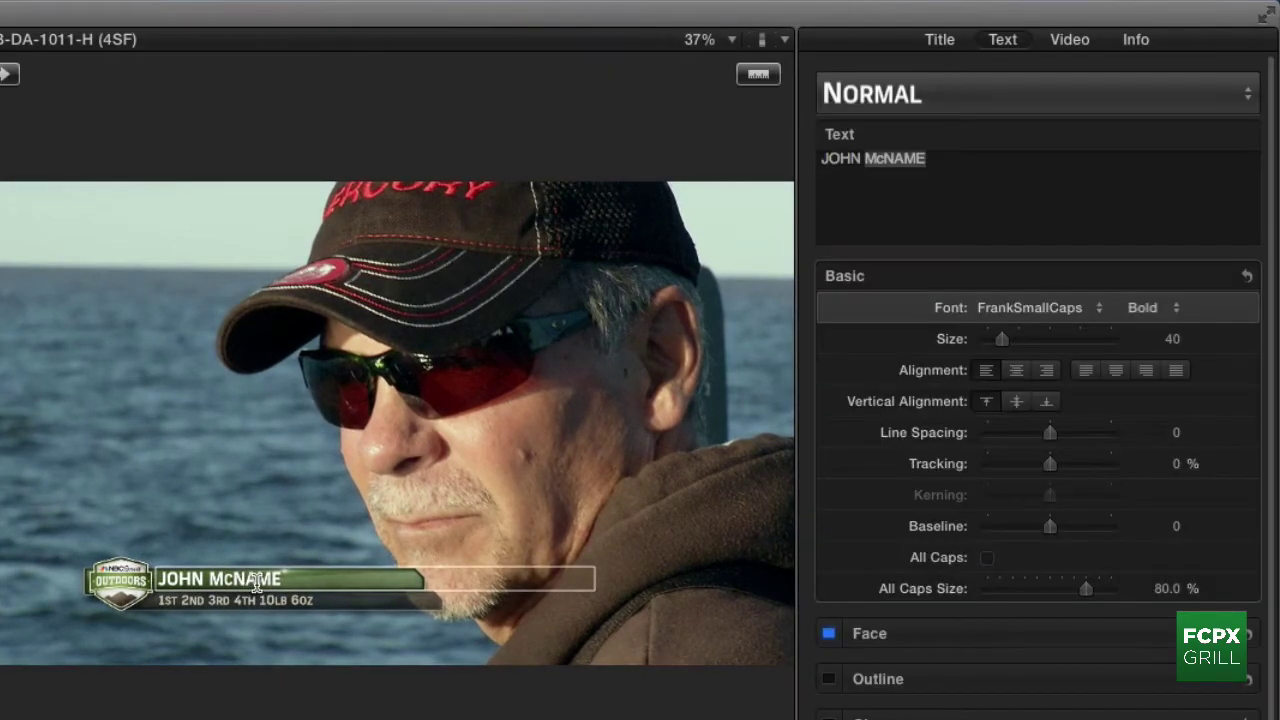
double_click(278, 578)
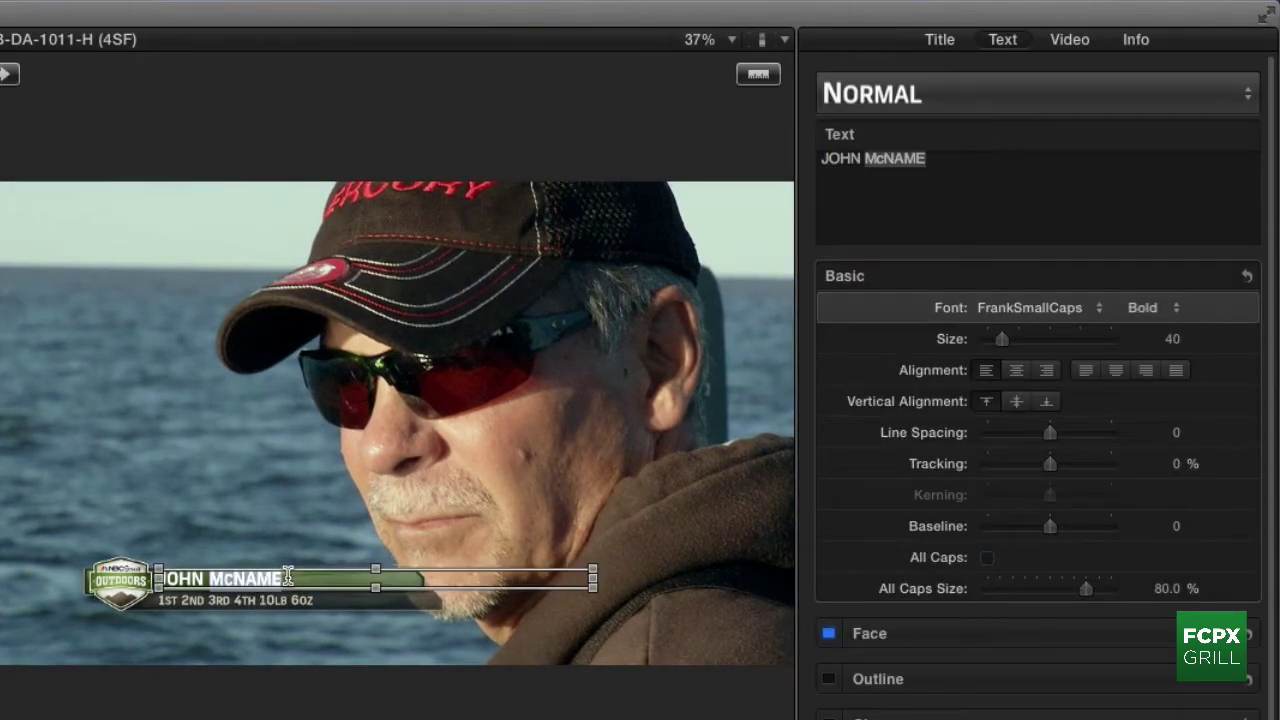
click(284, 578)
drag(284, 578, 160, 578)
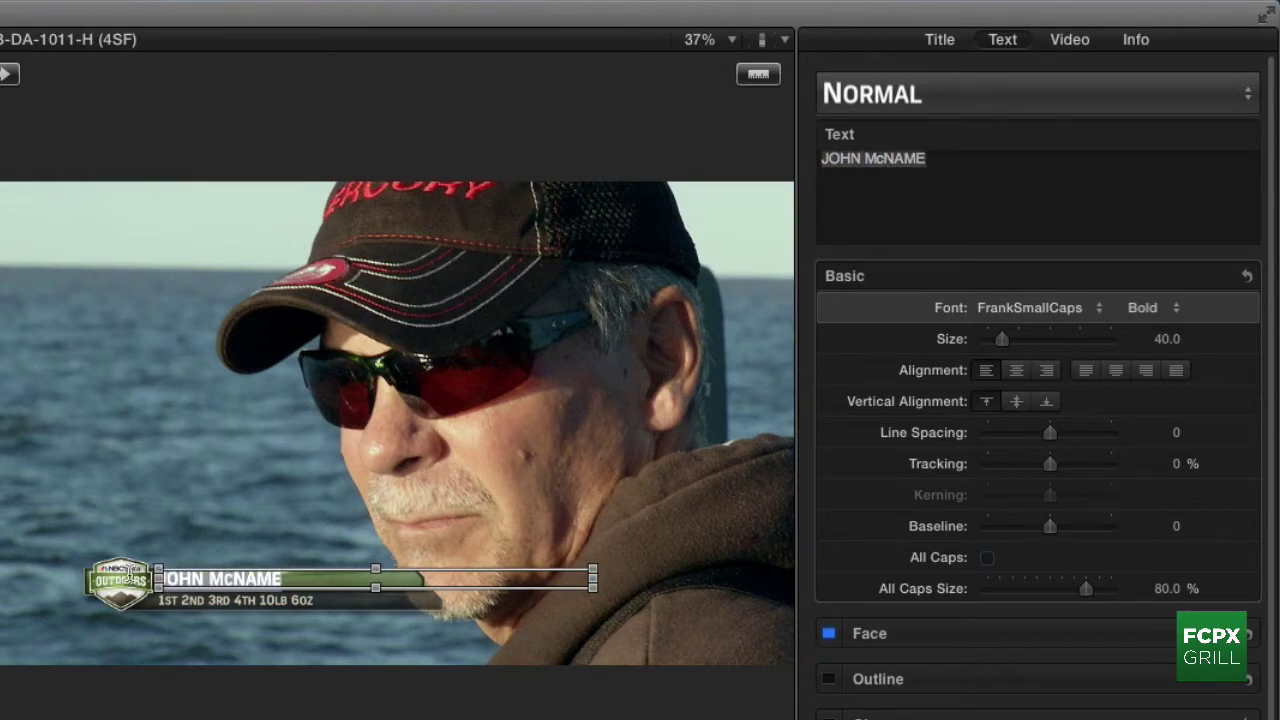
text(Gar)
key(BackSpace)
key(BackSpace)
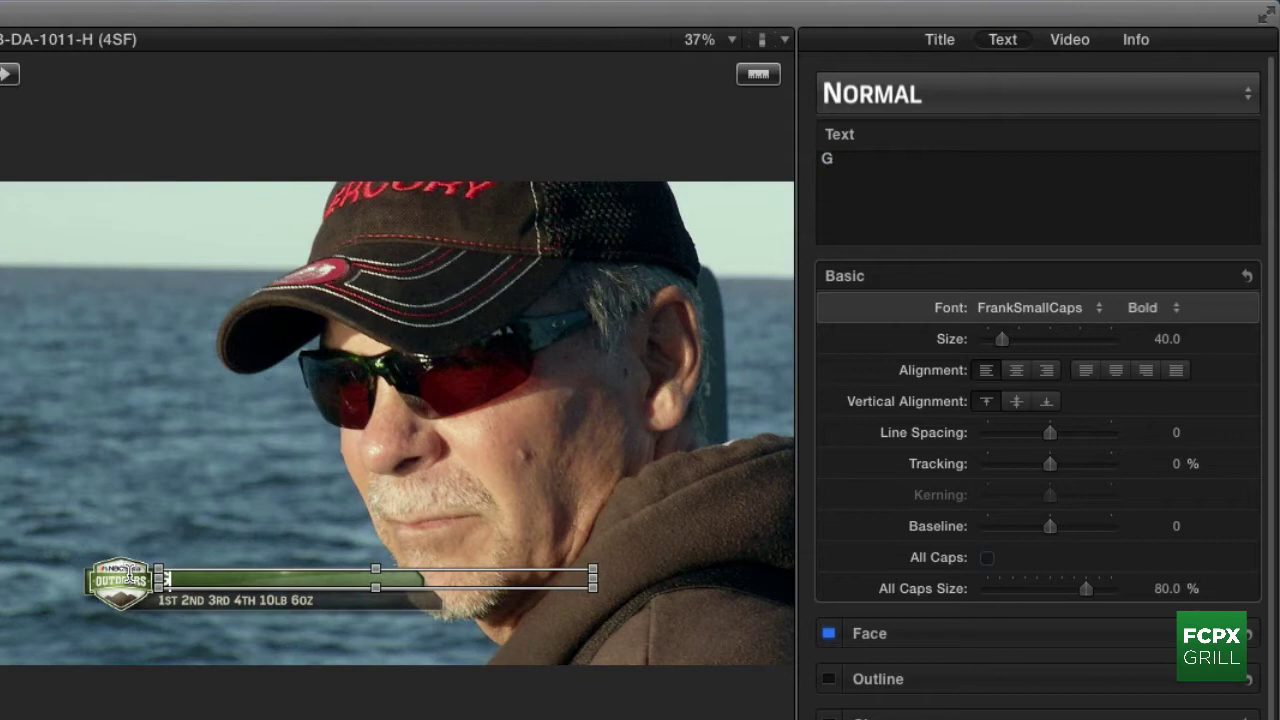
text(ARY PARSONS)
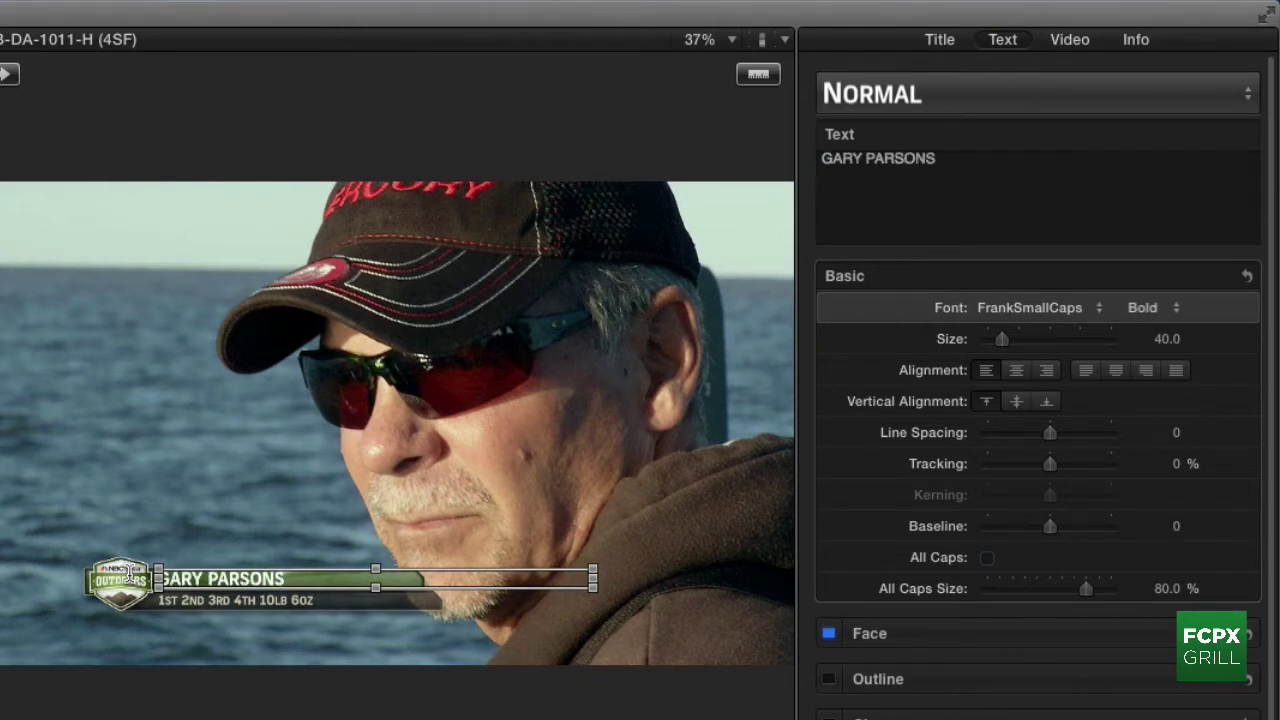
Step: Change the lower third's second line to MERCURY PRO TEAM
double_click(198, 600)
drag(318, 600, 162, 600)
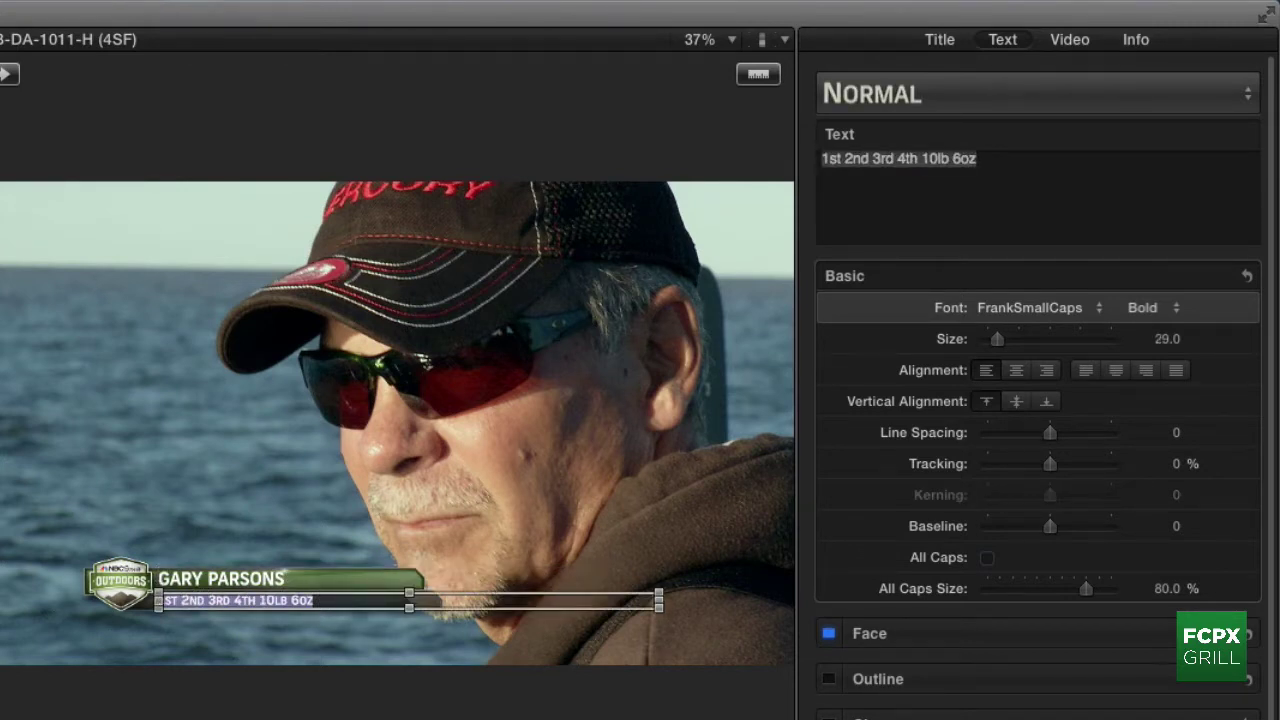
text(MERCUIRY)
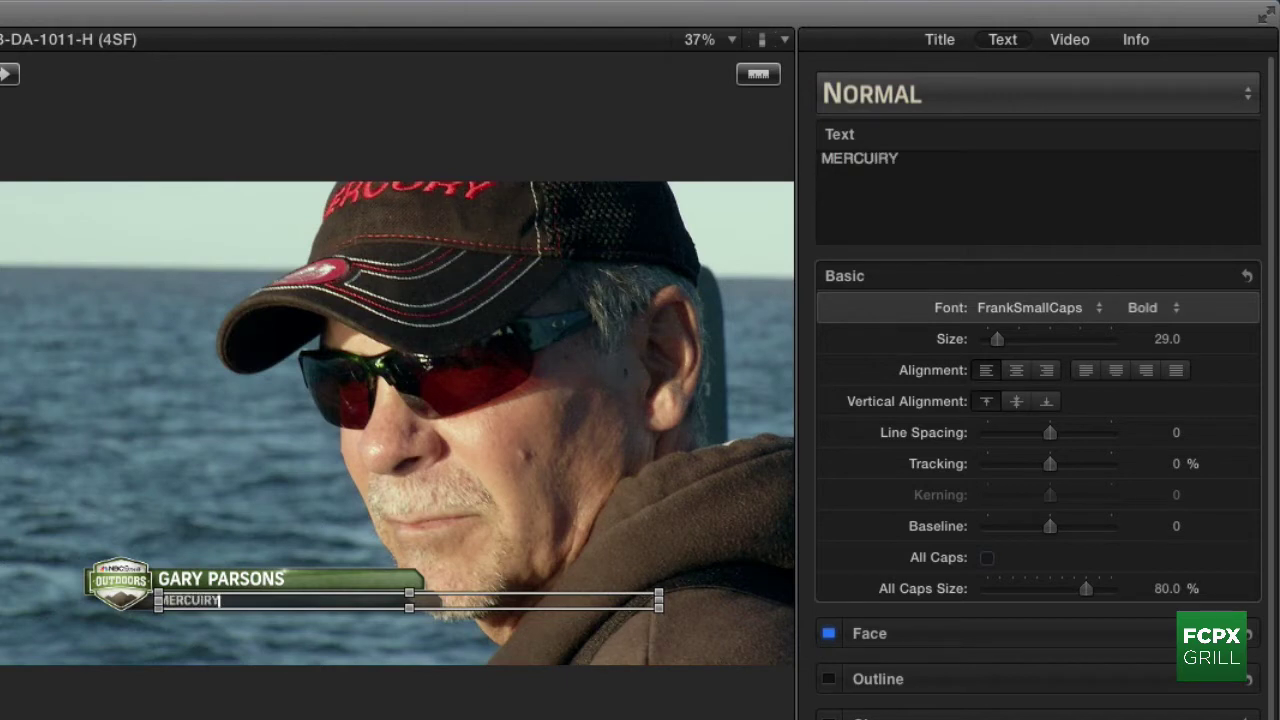
key(BackSpace)
key(BackSpace)
key(BackSpace)
text(RY PRO TEAM)
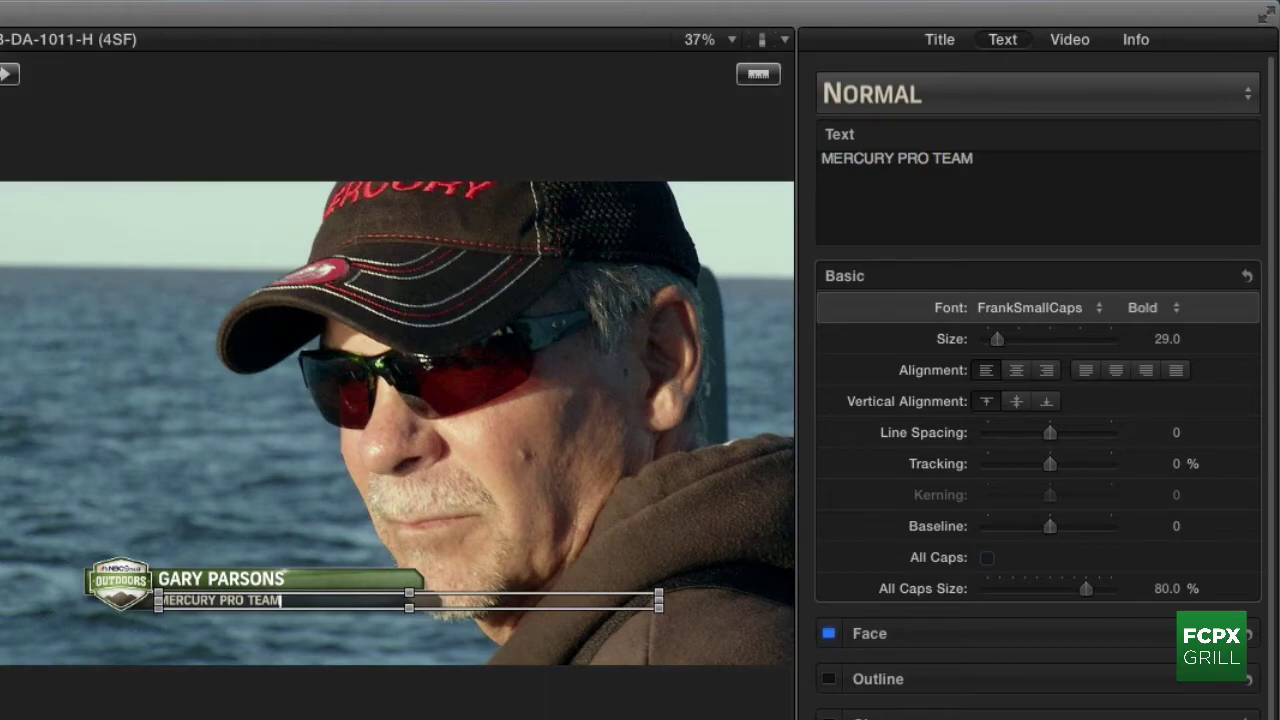
key(Escape)
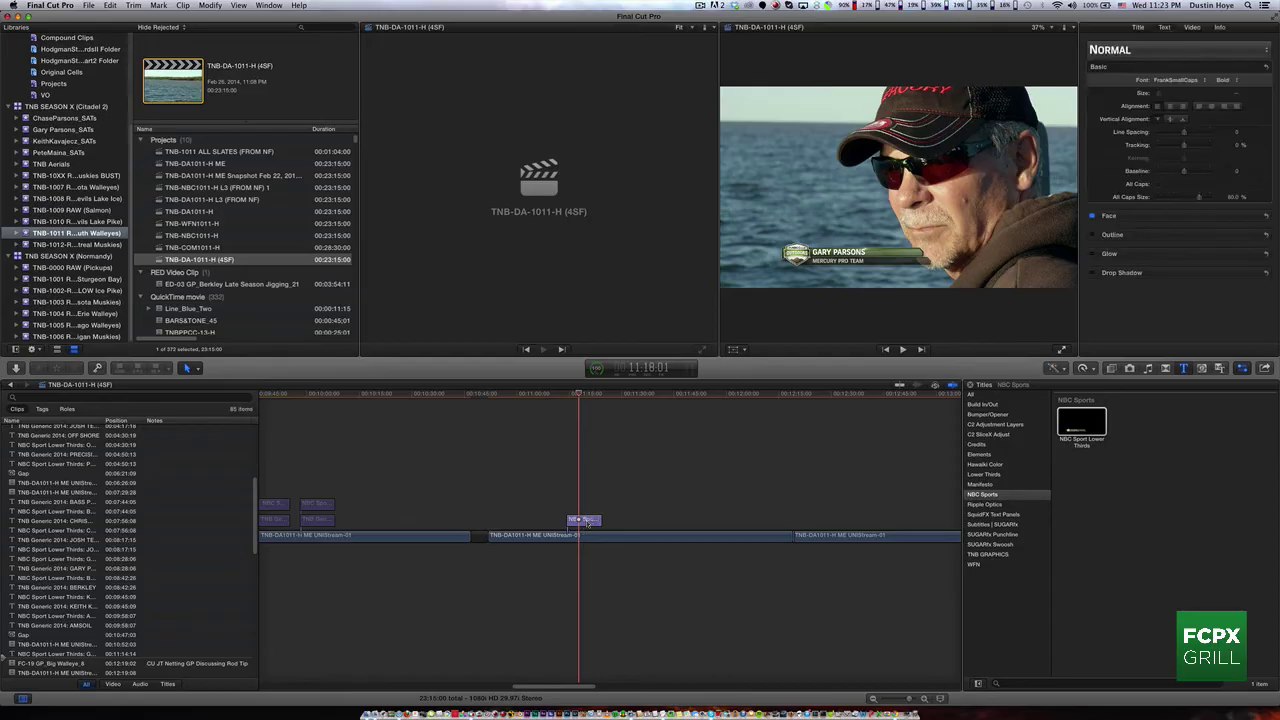
Step: Preview the WFN Lower Thirds title on the selected lower-third clip
click(586, 520)
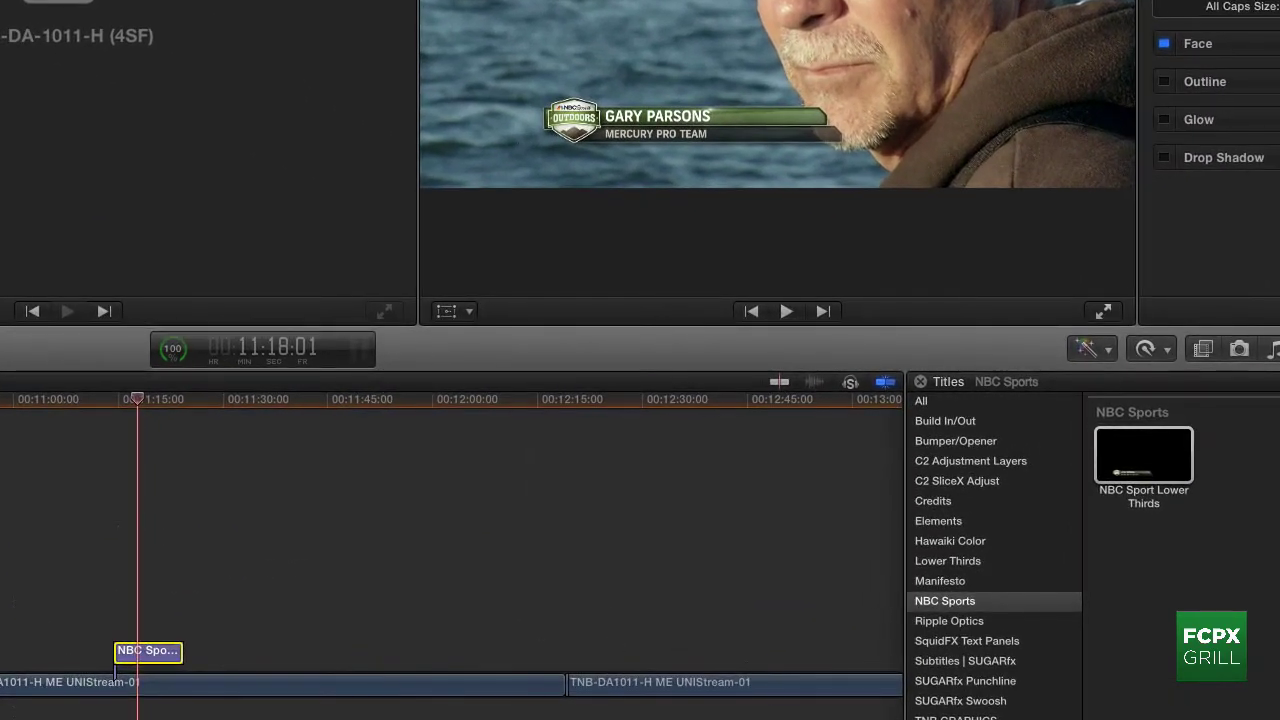
click(950, 715)
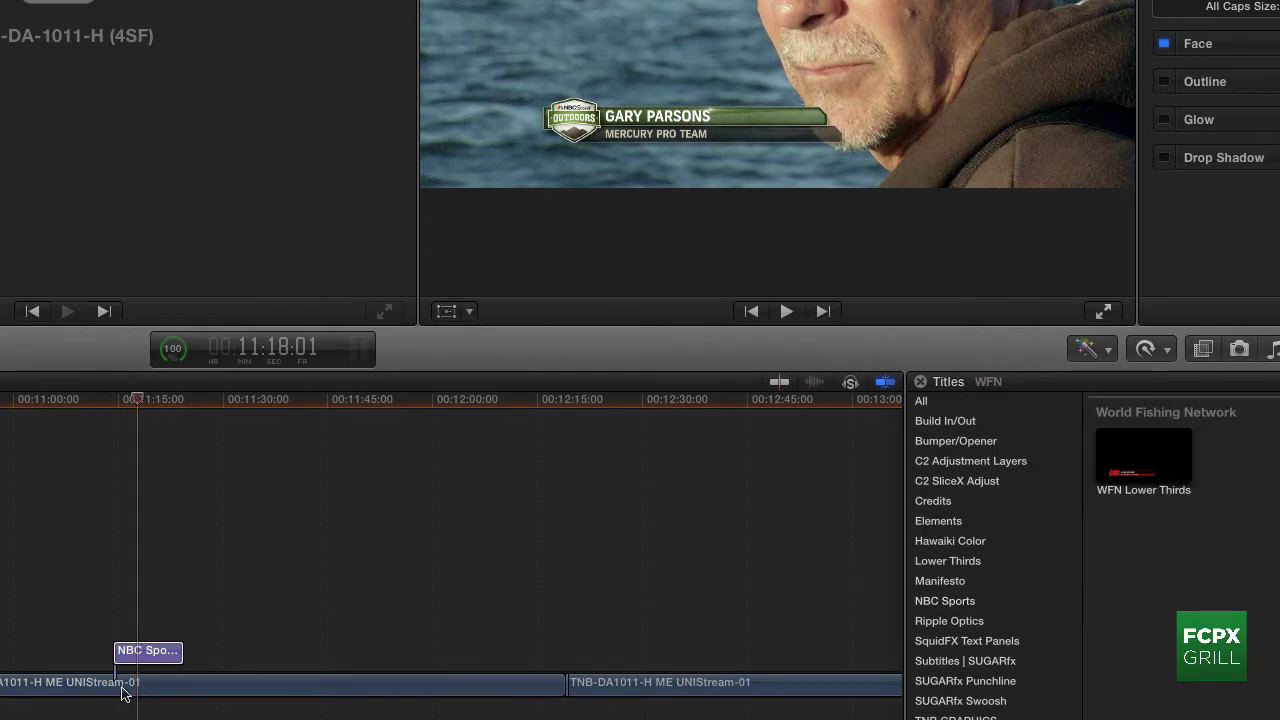
double_click(1146, 478)
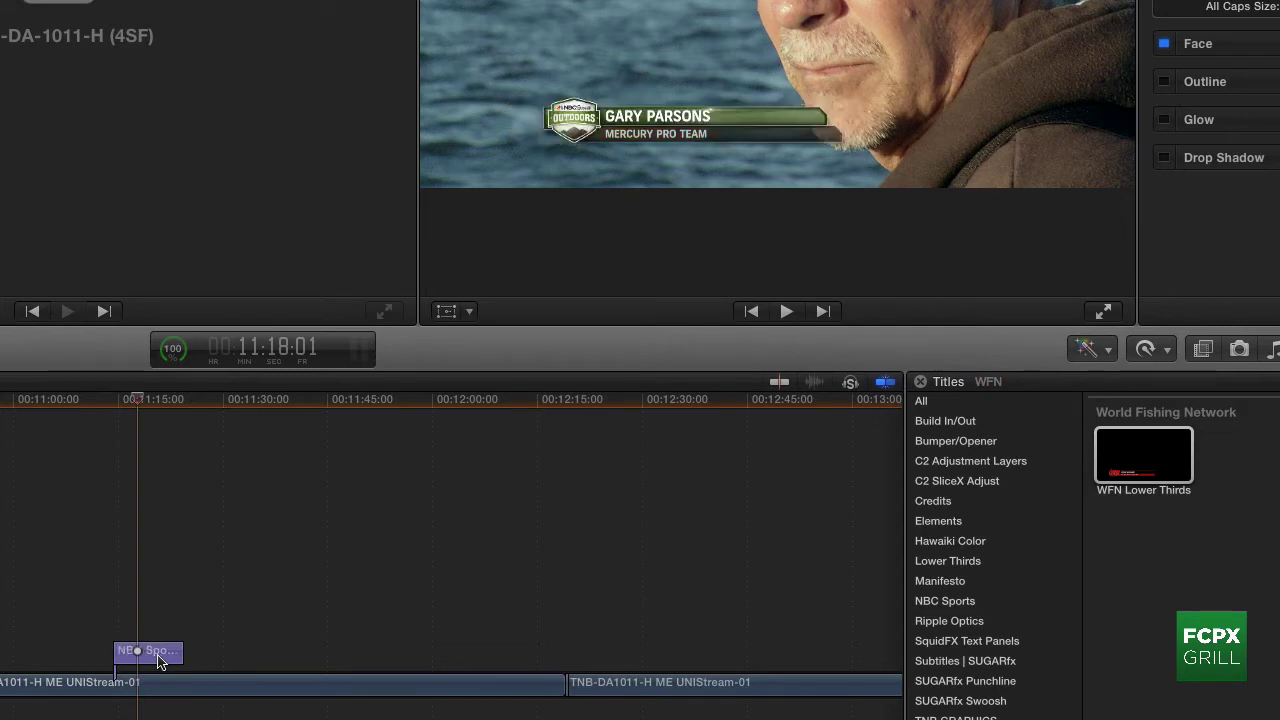
Step: Paste a copy of the NBC title clip at its start, above the original, and select it
click(158, 660)
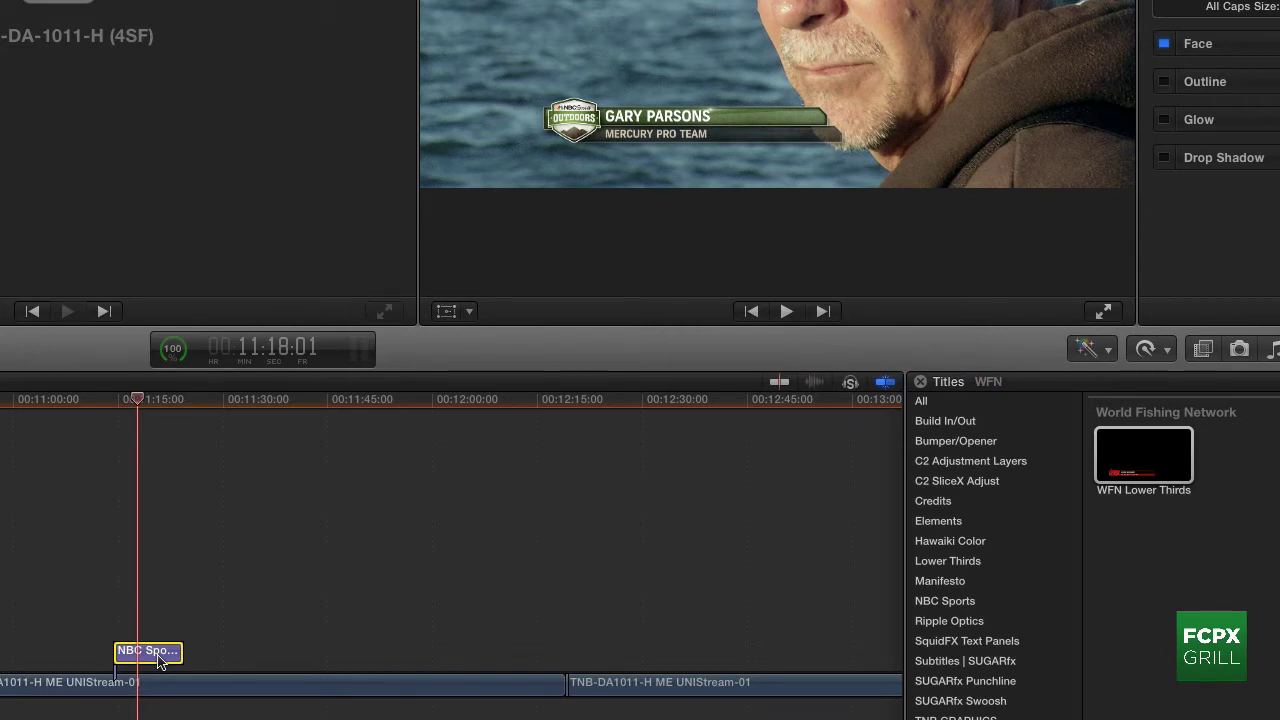
key(Up)
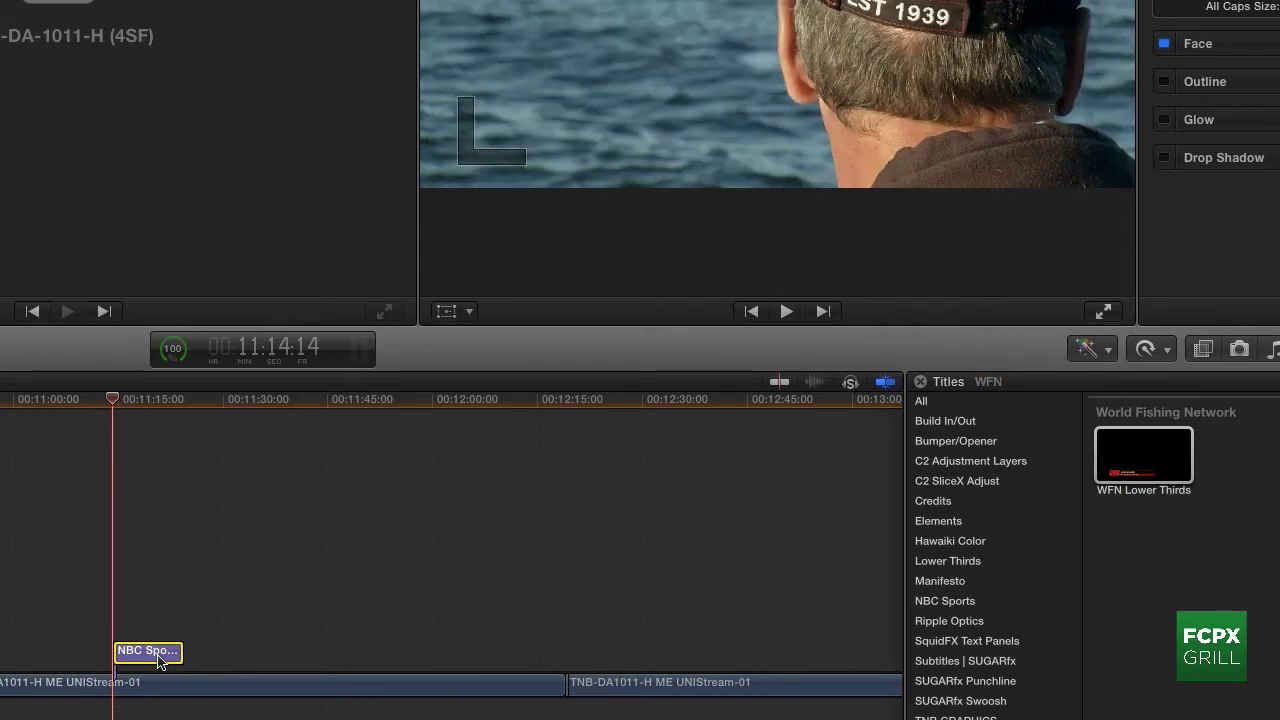
key(super+v)
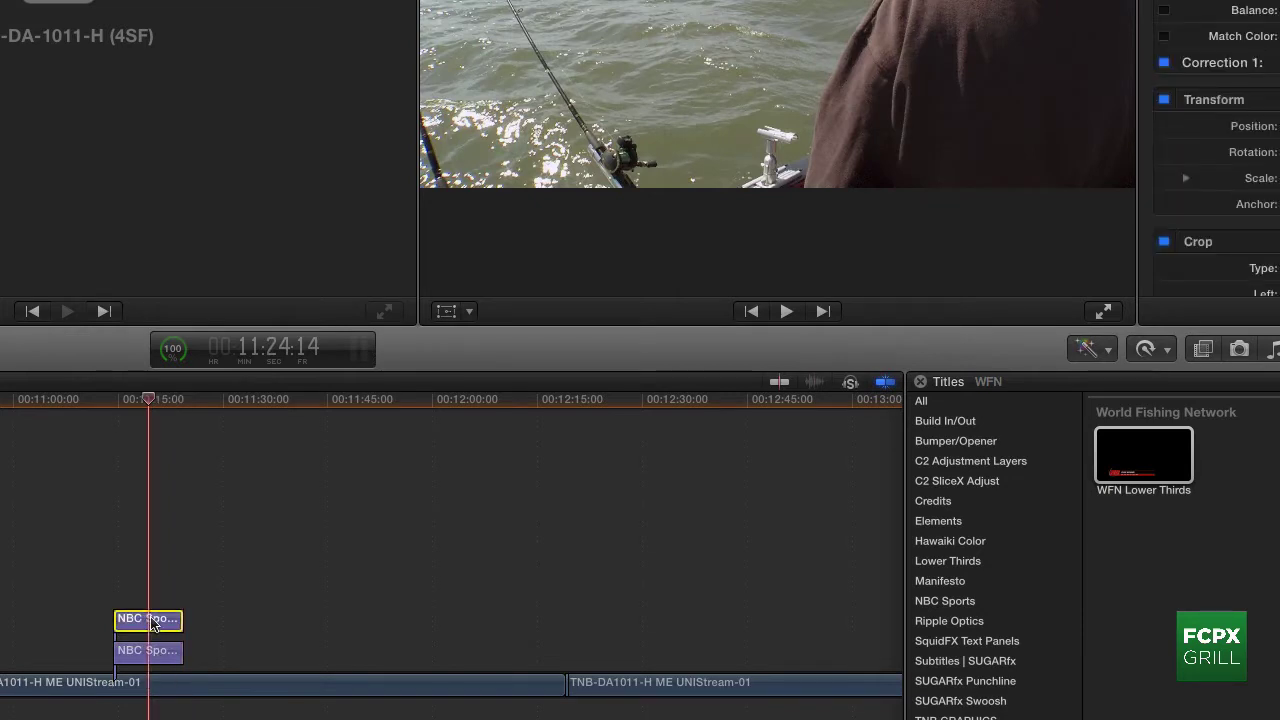
click(152, 628)
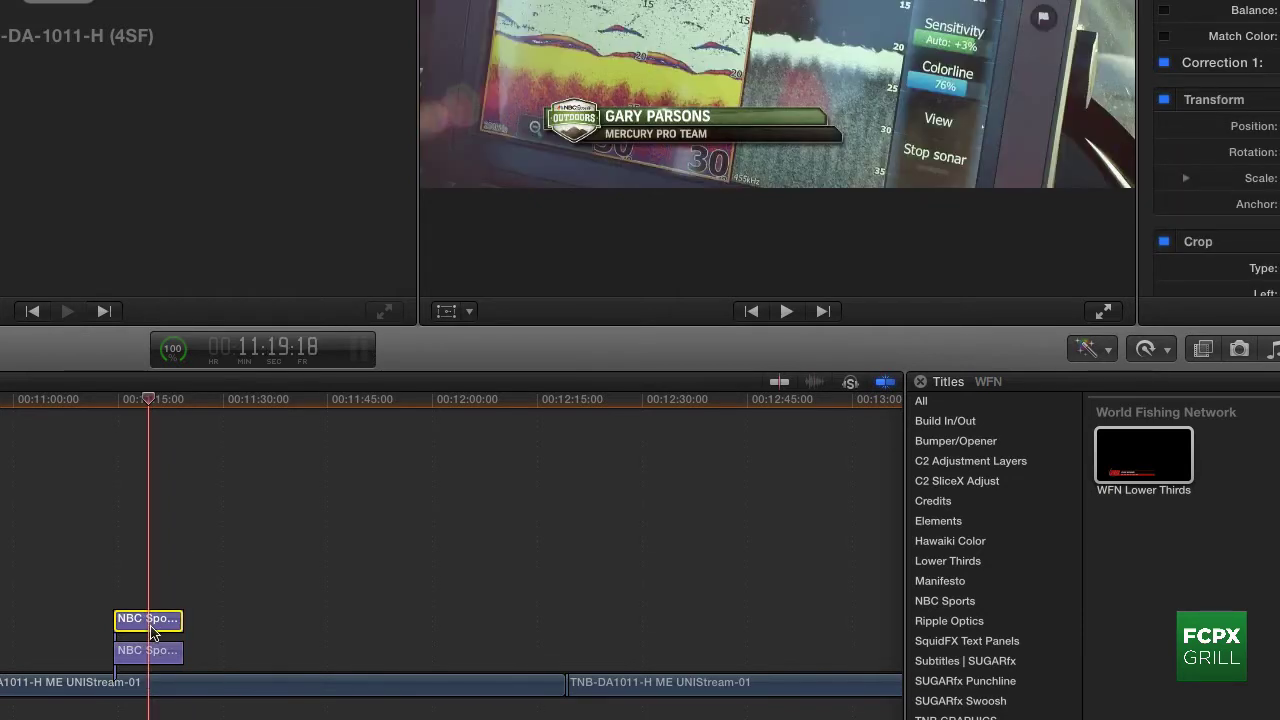
Step: Replace the top title copy with WFN Lower Thirds, then deselect it
click(1118, 468)
key(shift+r)
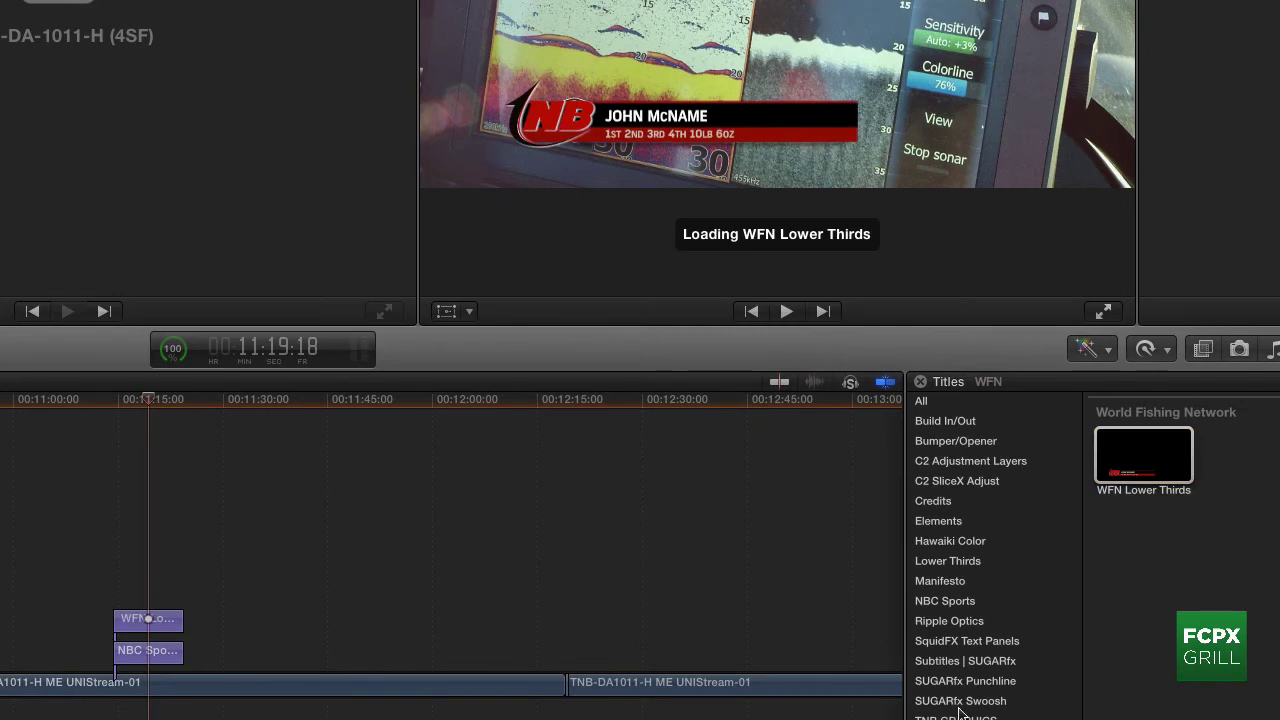
click(165, 627)
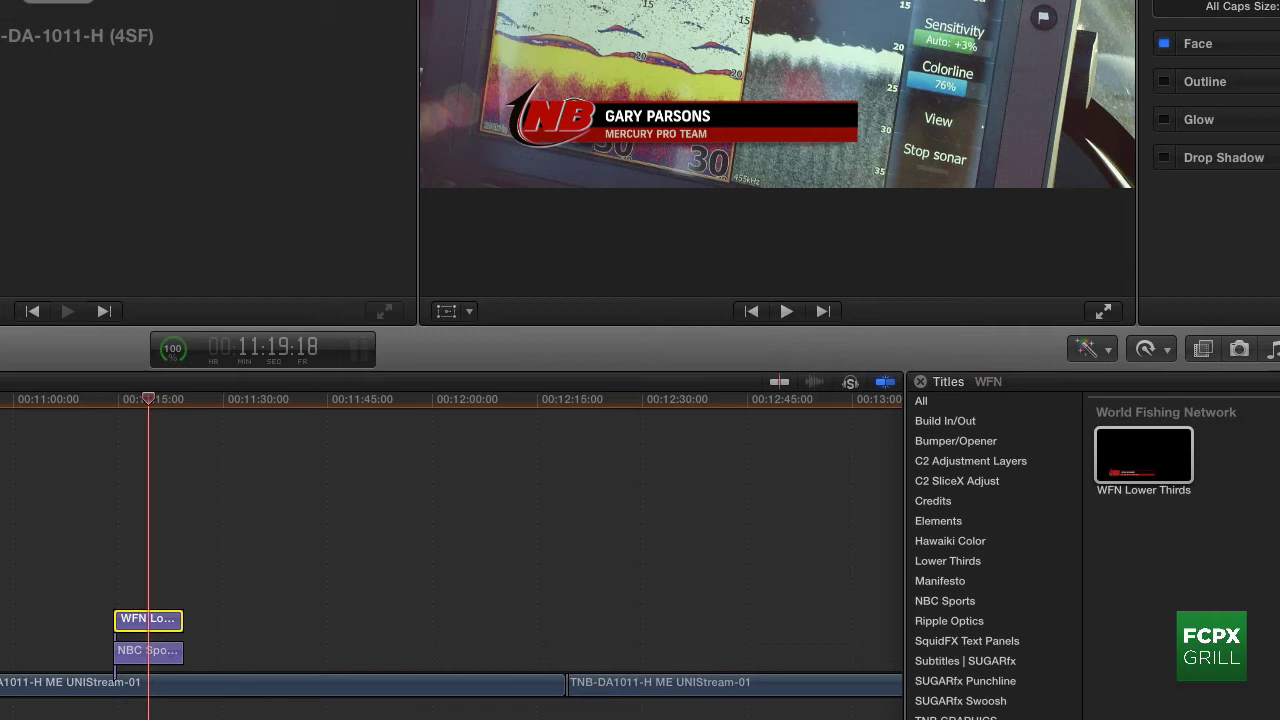
key(super+shift+a)
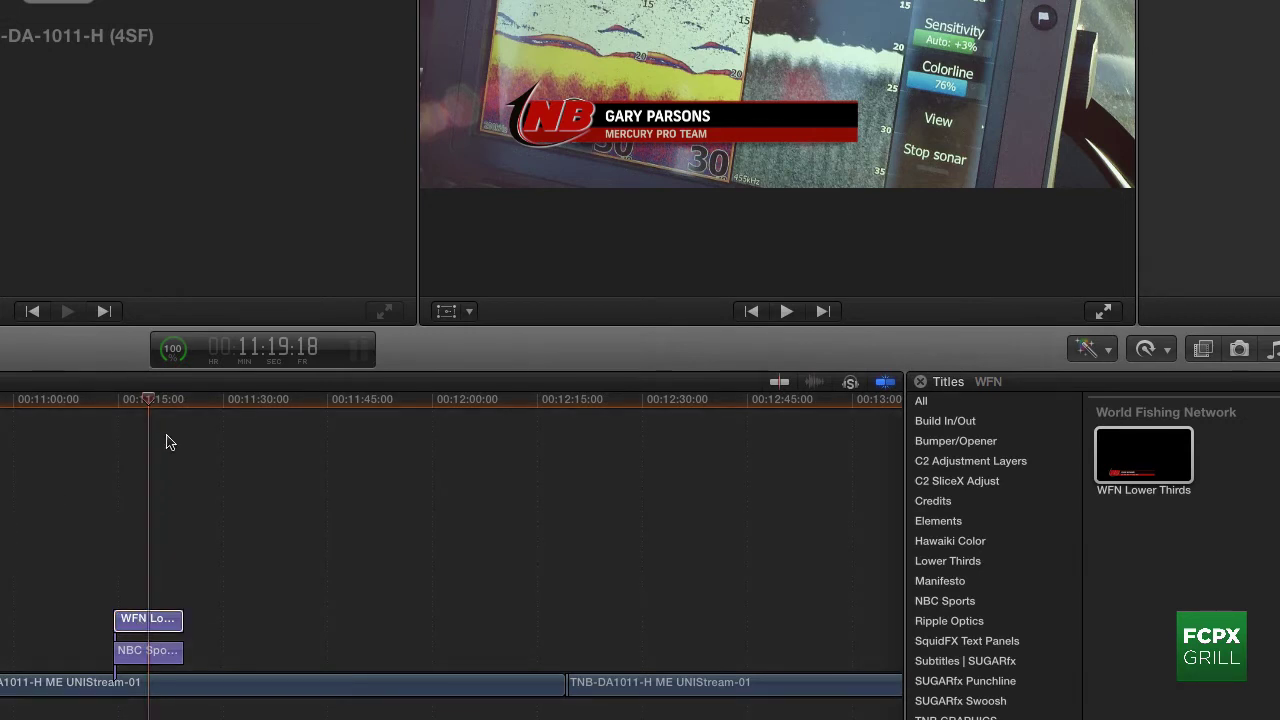
Step: Open the Select Left Side L3rds style menu for the WFN title clip
click(160, 627)
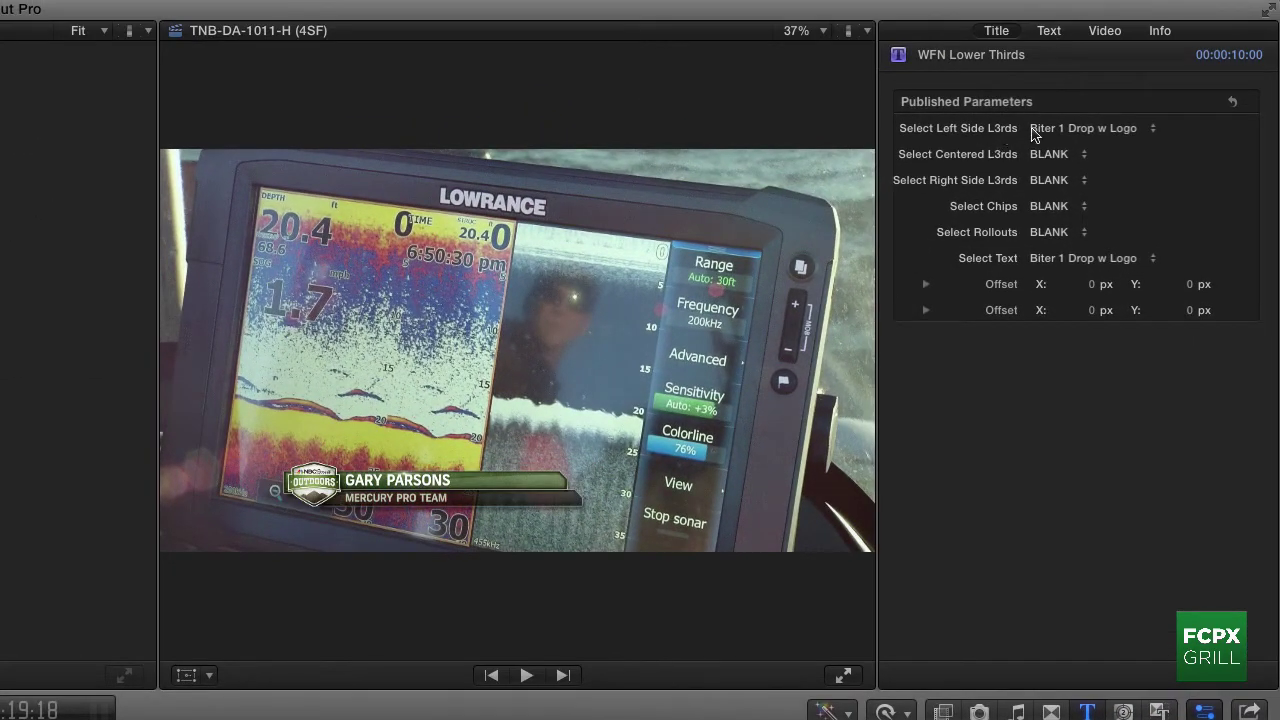
click(1070, 134)
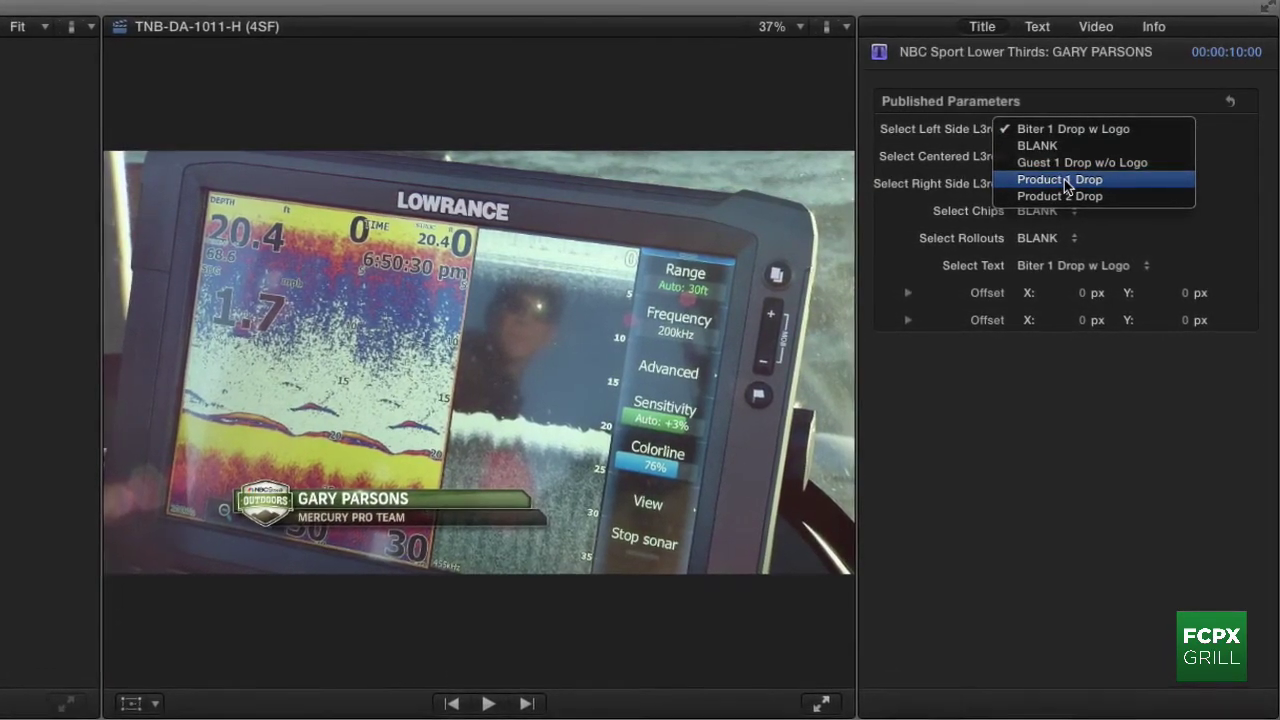
Step: Set both Select Left Side L3rds and Select Text to Product 1 Drop
click(1063, 181)
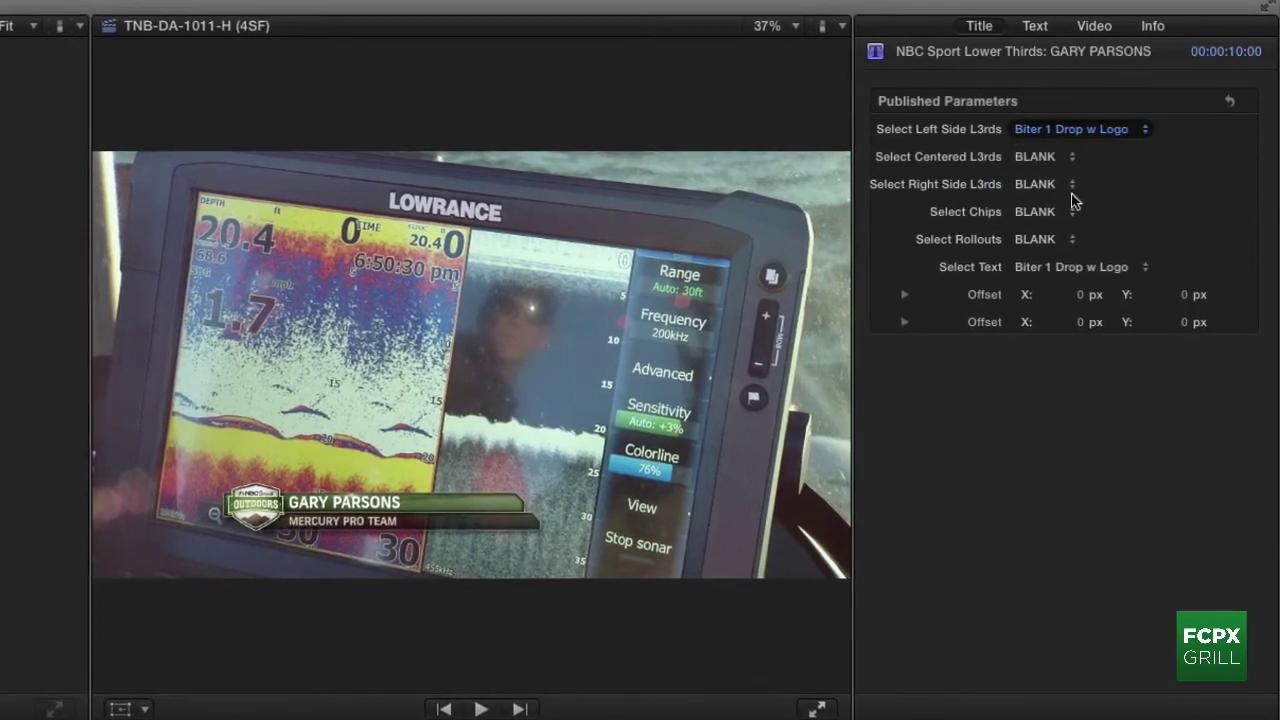
click(1073, 277)
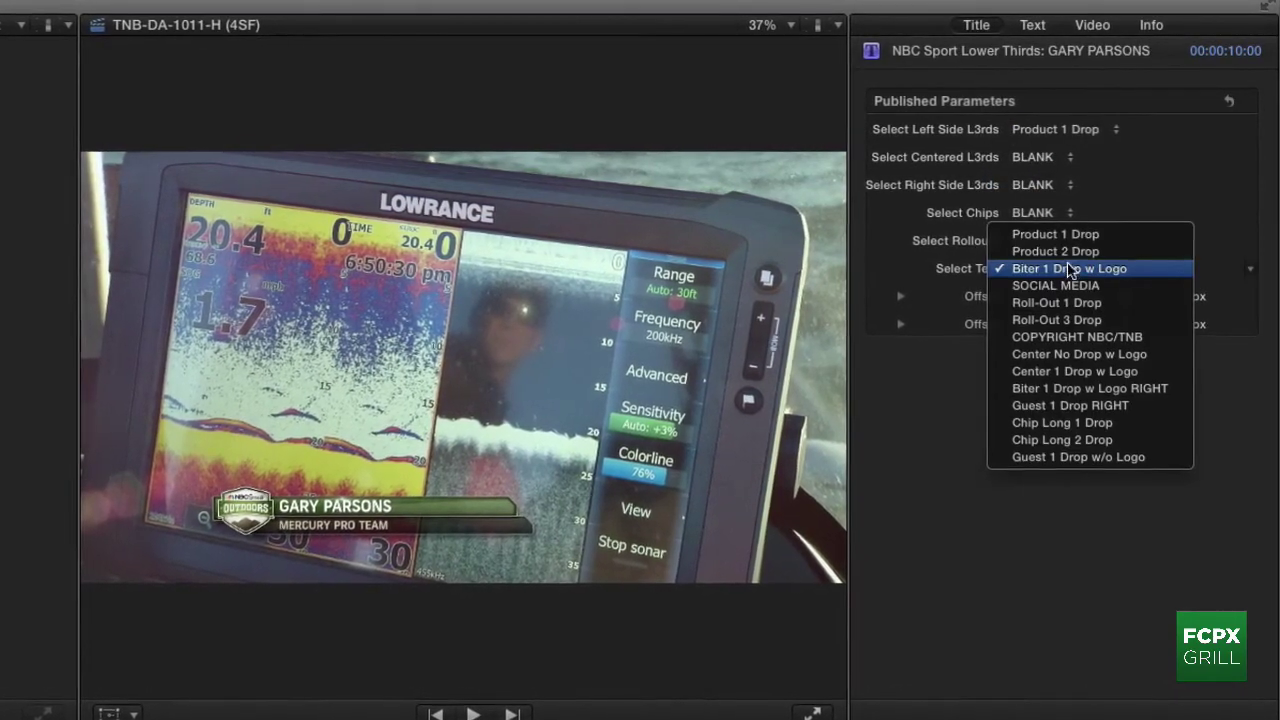
click(1055, 234)
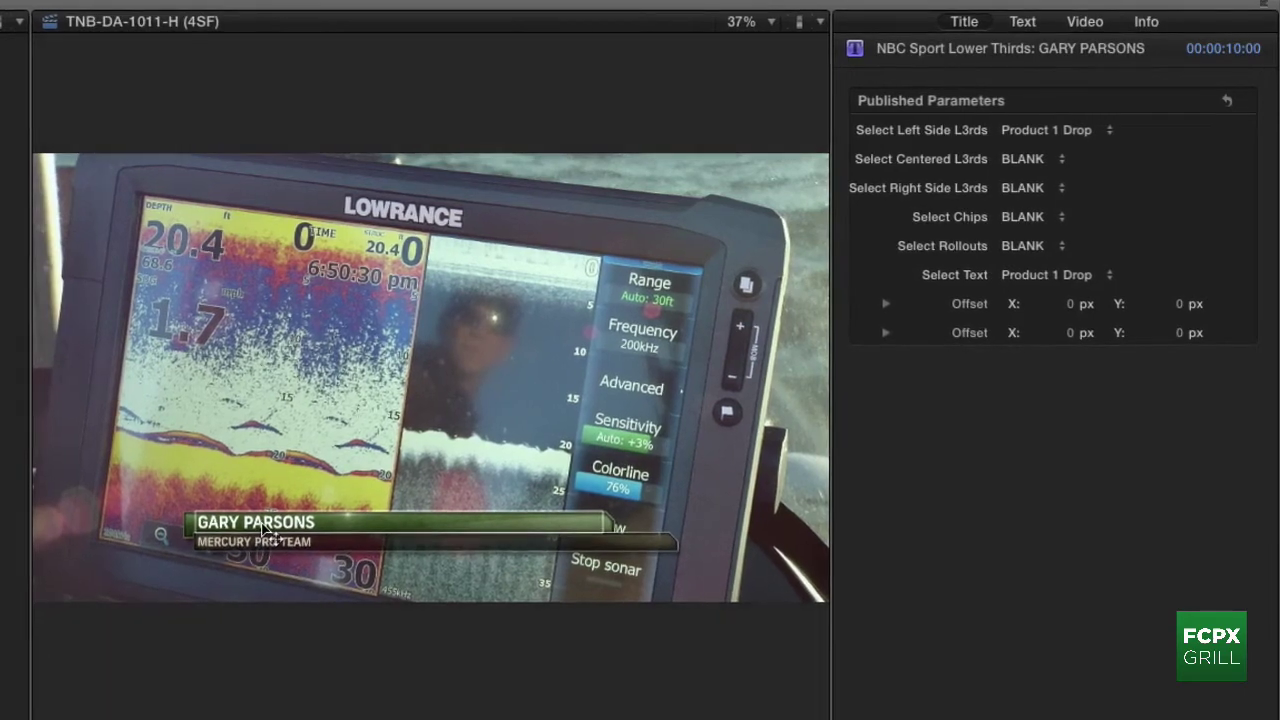
Step: Retype the top line as LOWRANCE and replace MERCURY PRO TEAM with HDS
double_click(313, 520)
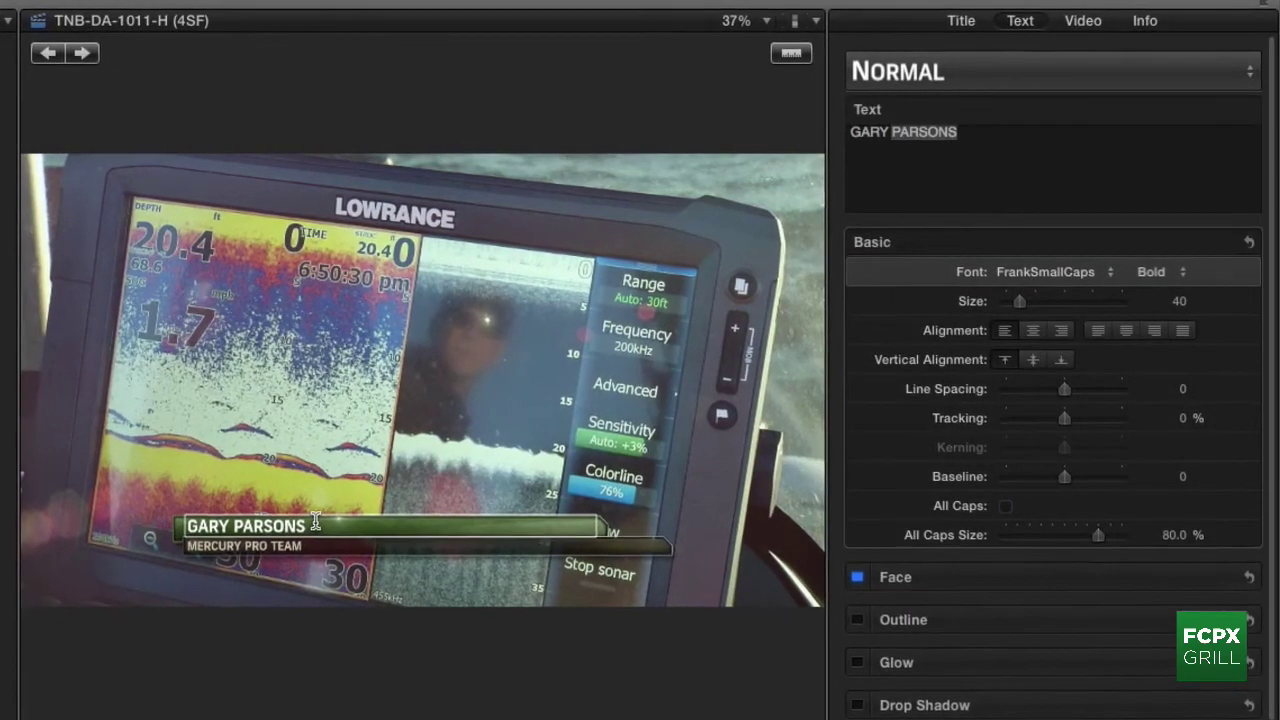
shift+click(183, 530)
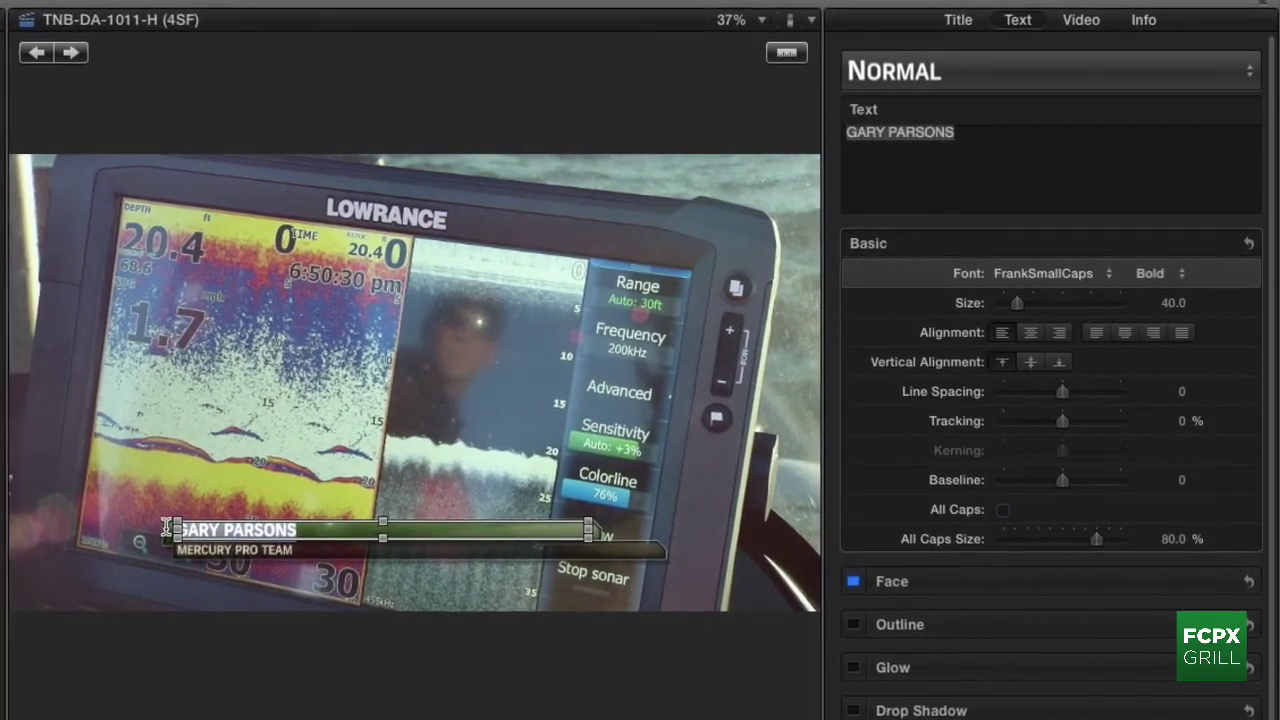
text(LOWRANCE)
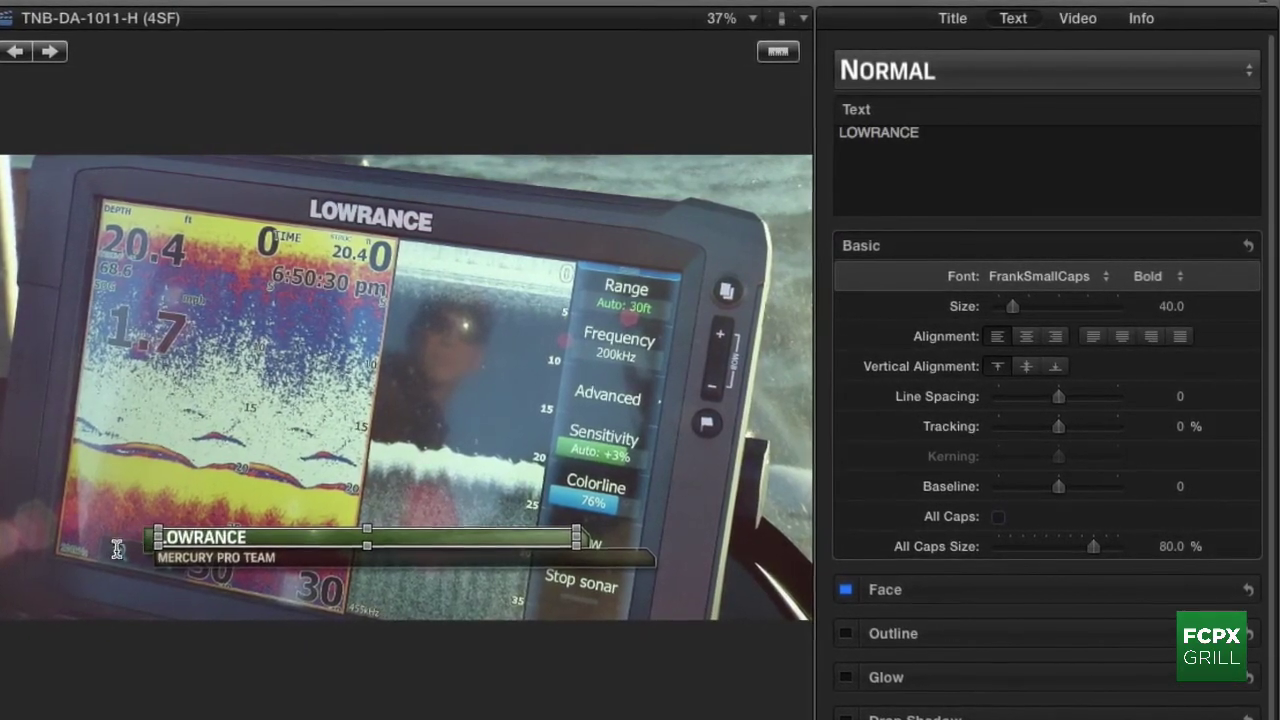
double_click(268, 563)
click(271, 564)
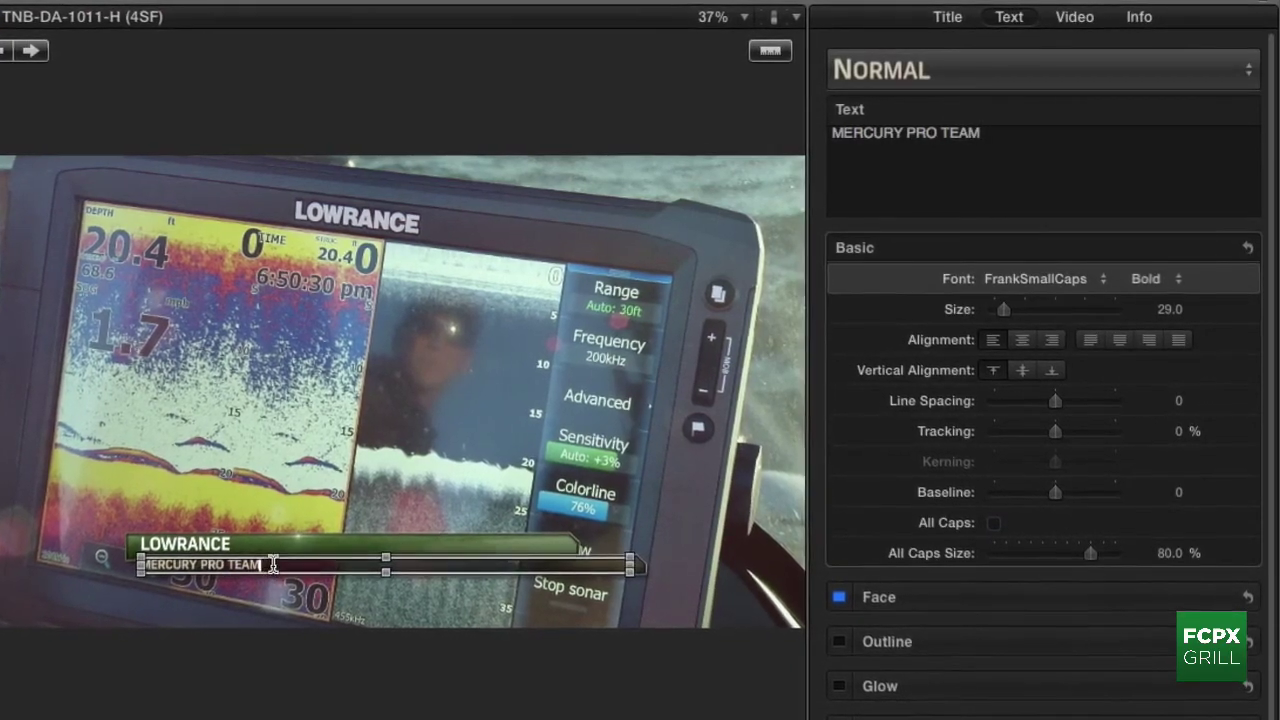
drag(271, 564, 113, 581)
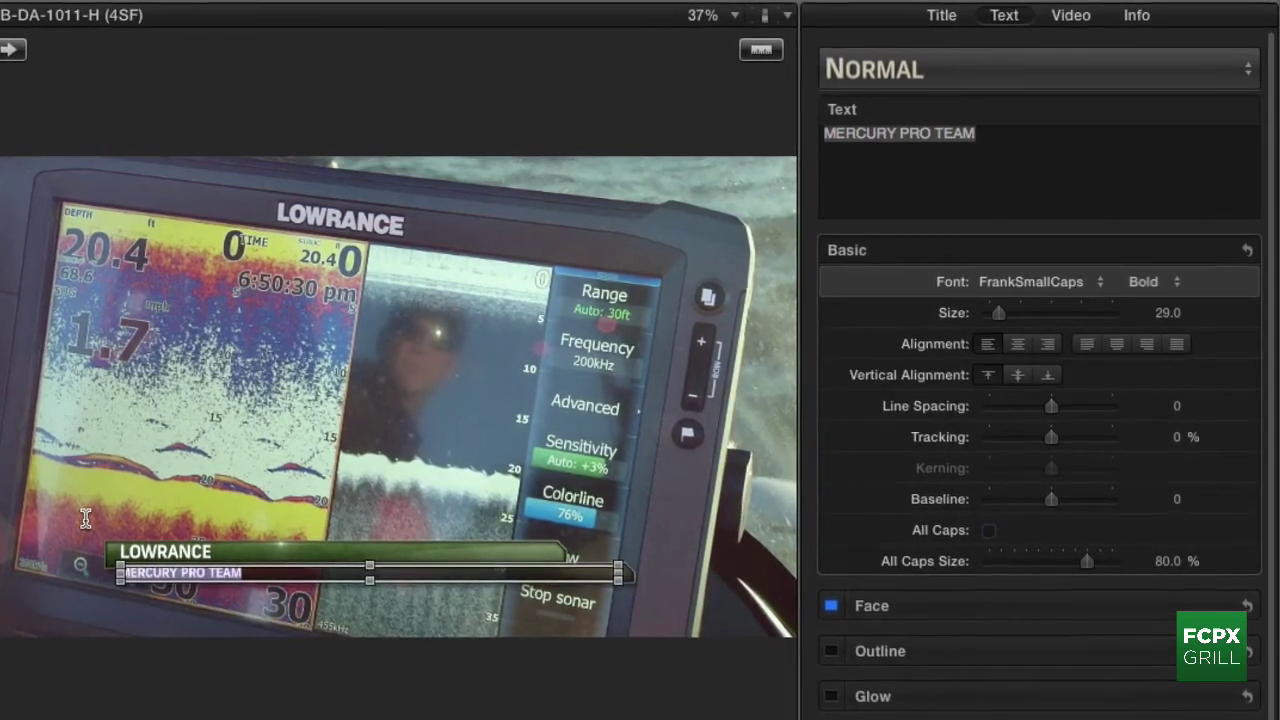
text(HDS)
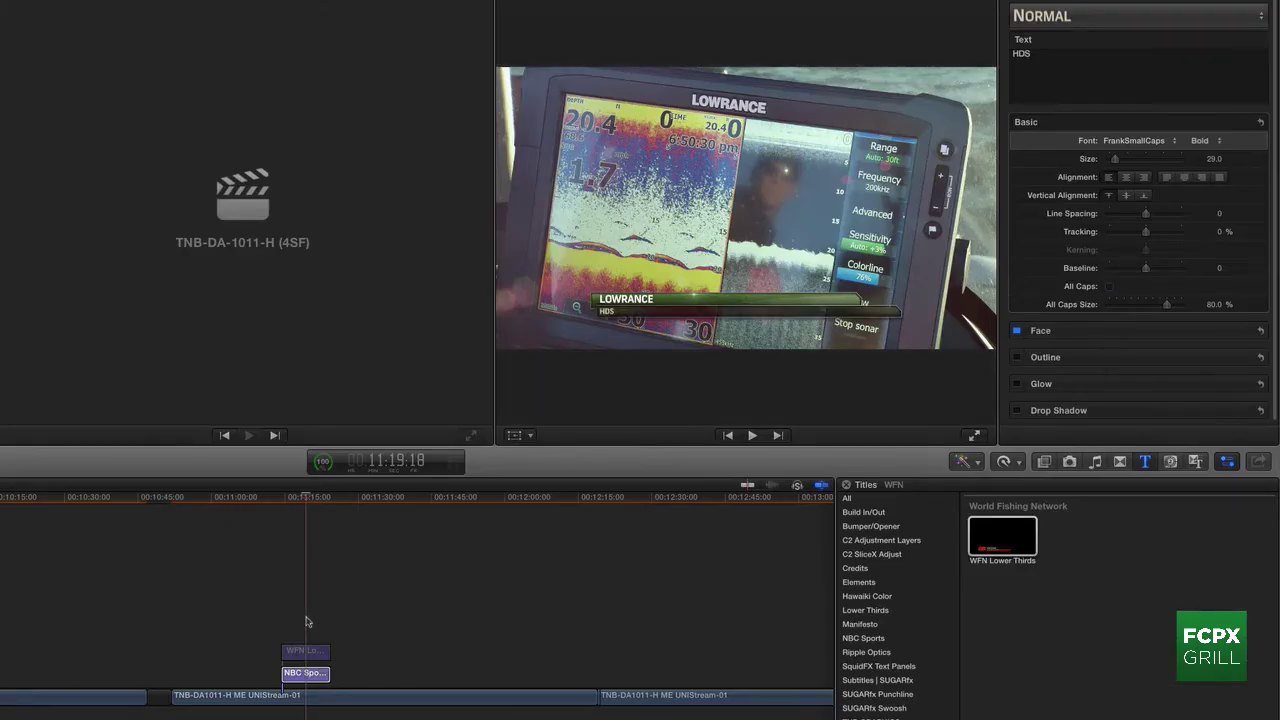
Step: Delete the WFN title clip from the timeline
click(308, 622)
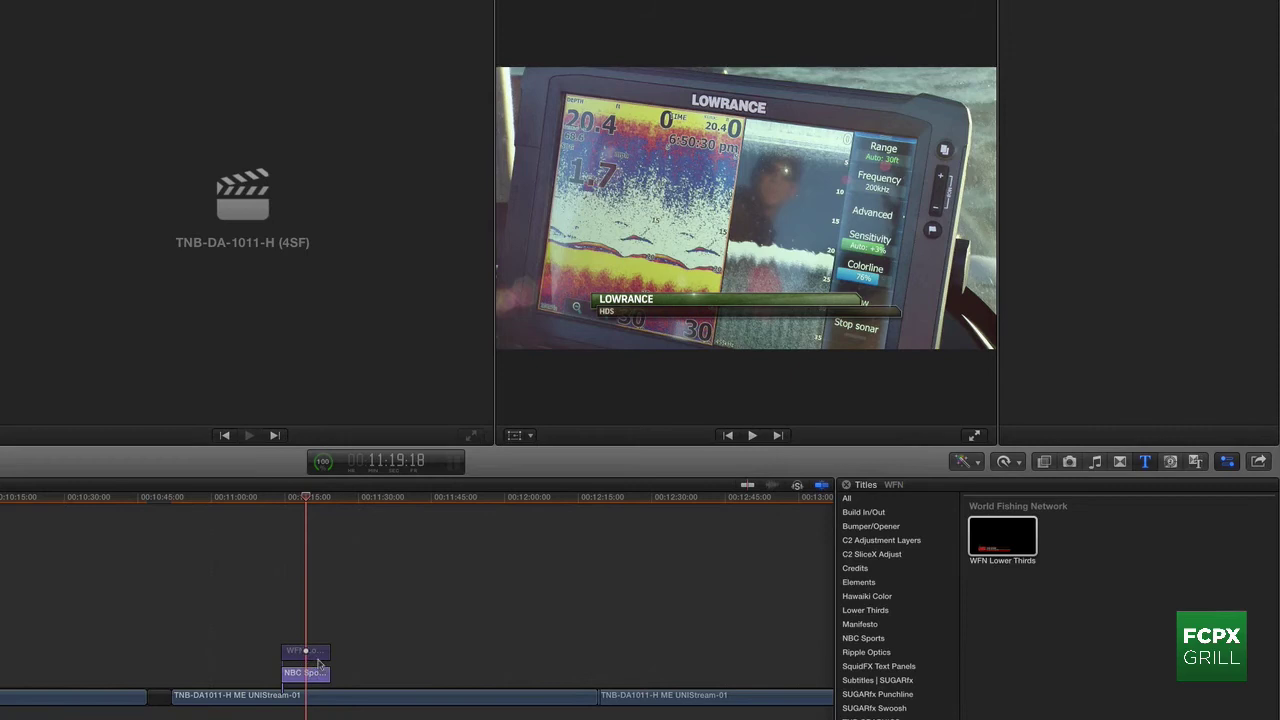
click(318, 653)
click(313, 678)
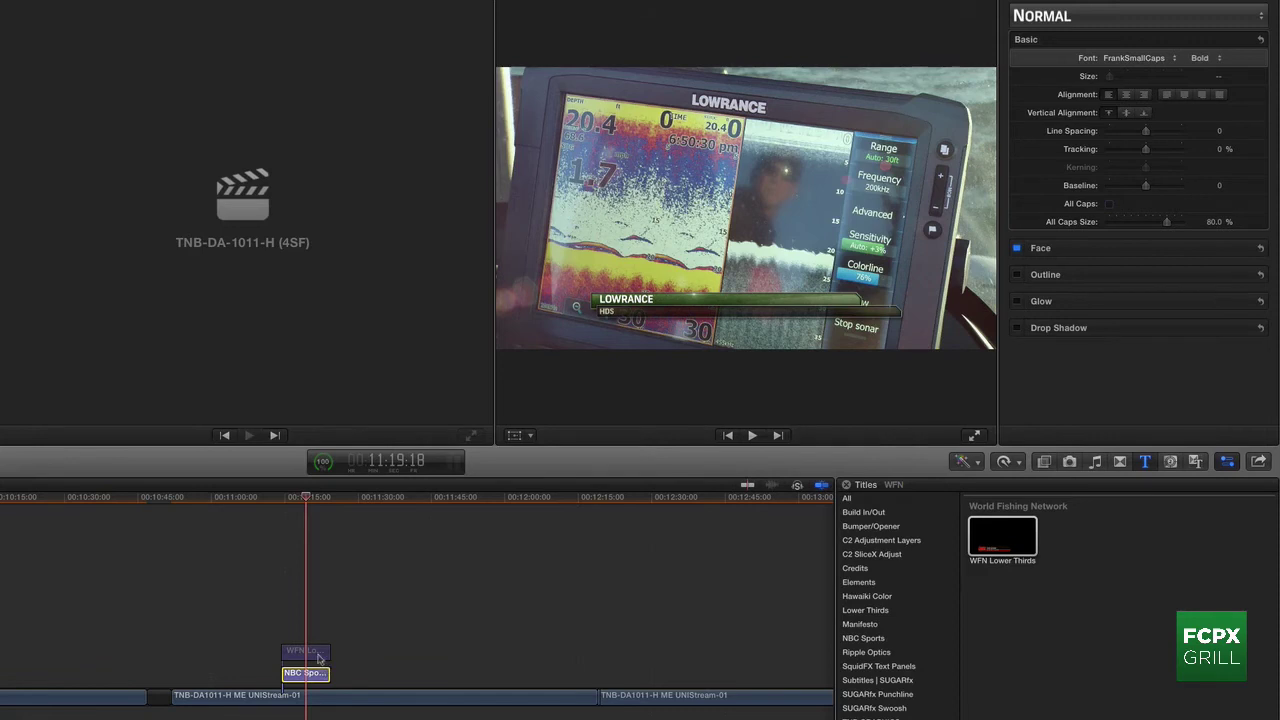
click(318, 652)
key(Delete)
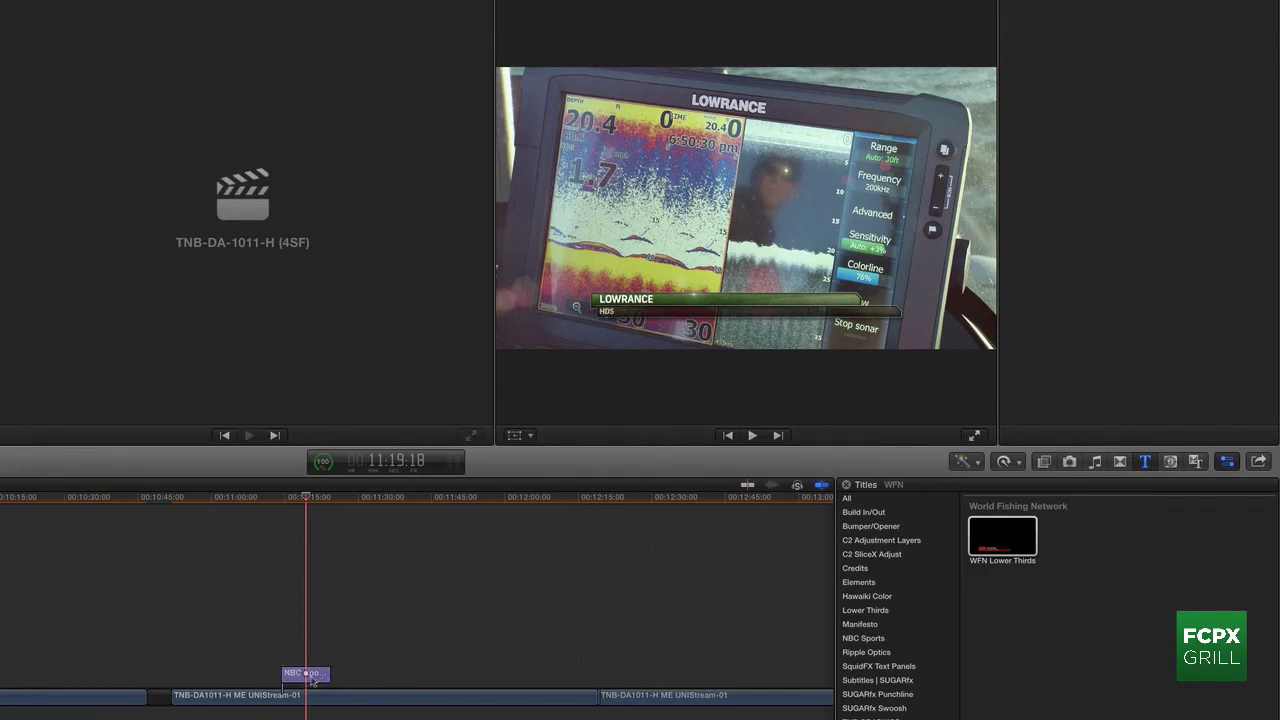
Step: Paste a copy of the NBC Sports title above the original and select it
click(313, 678)
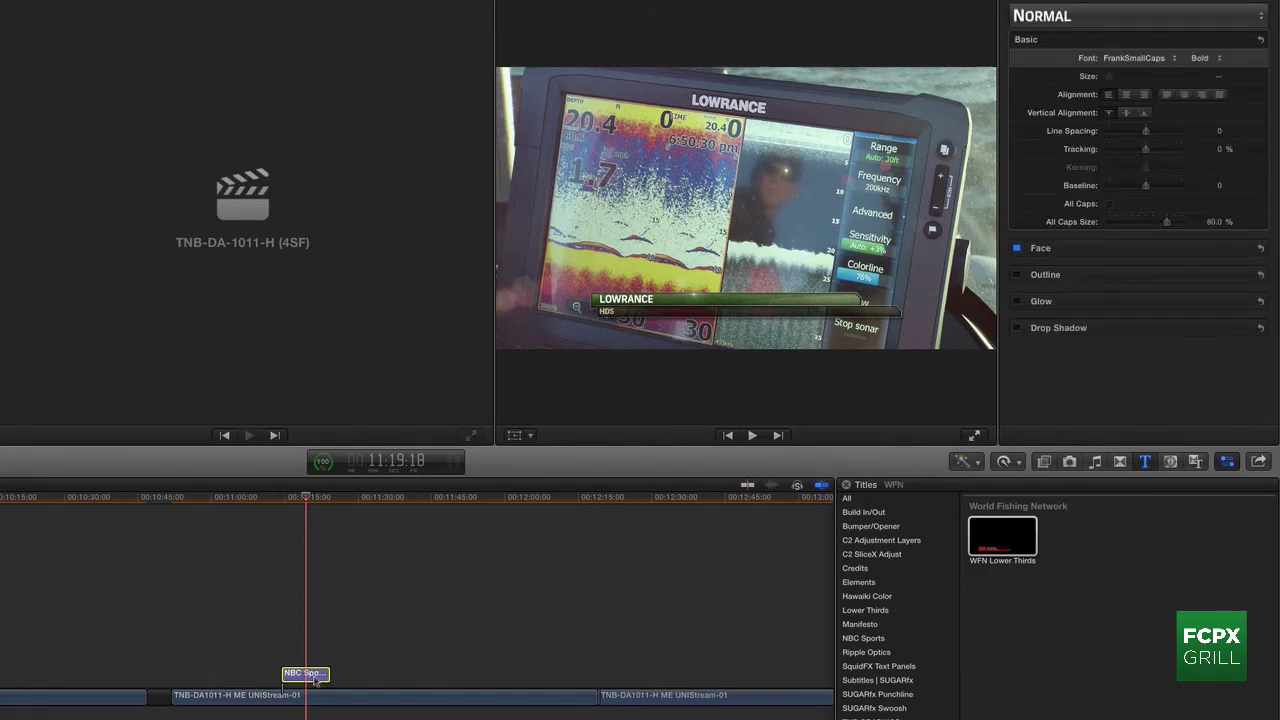
key(Up)
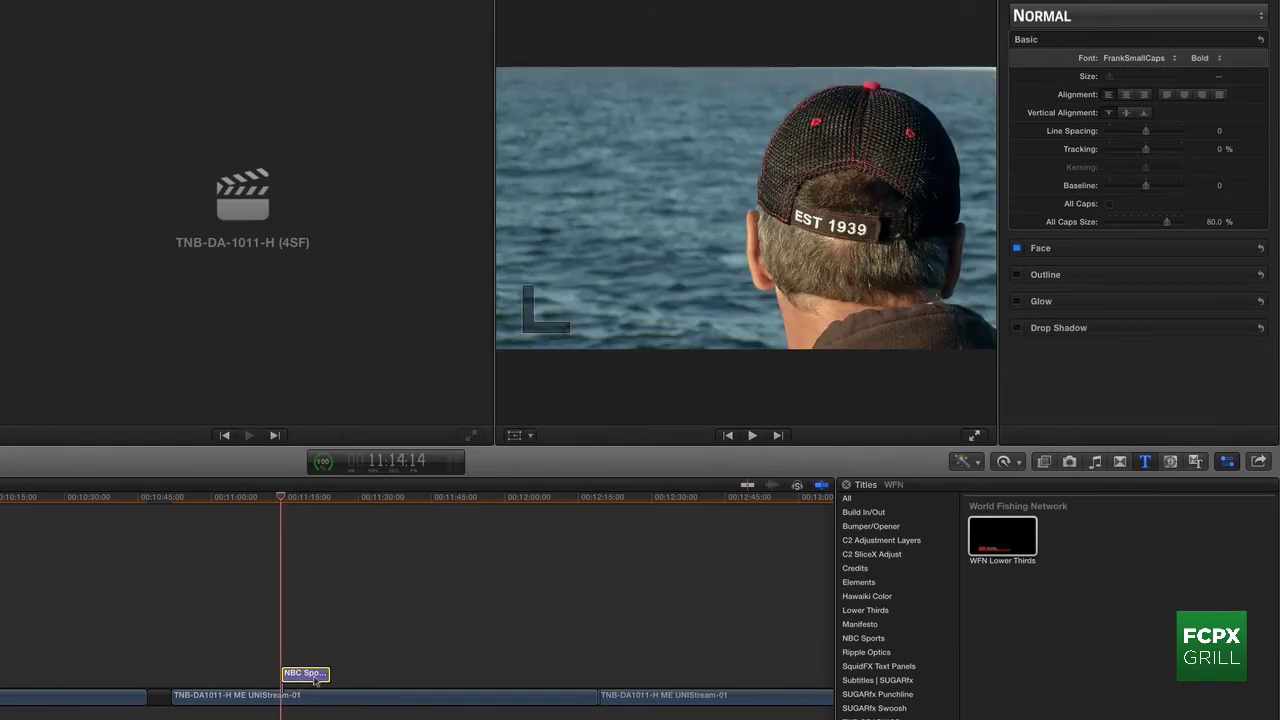
key(super+v)
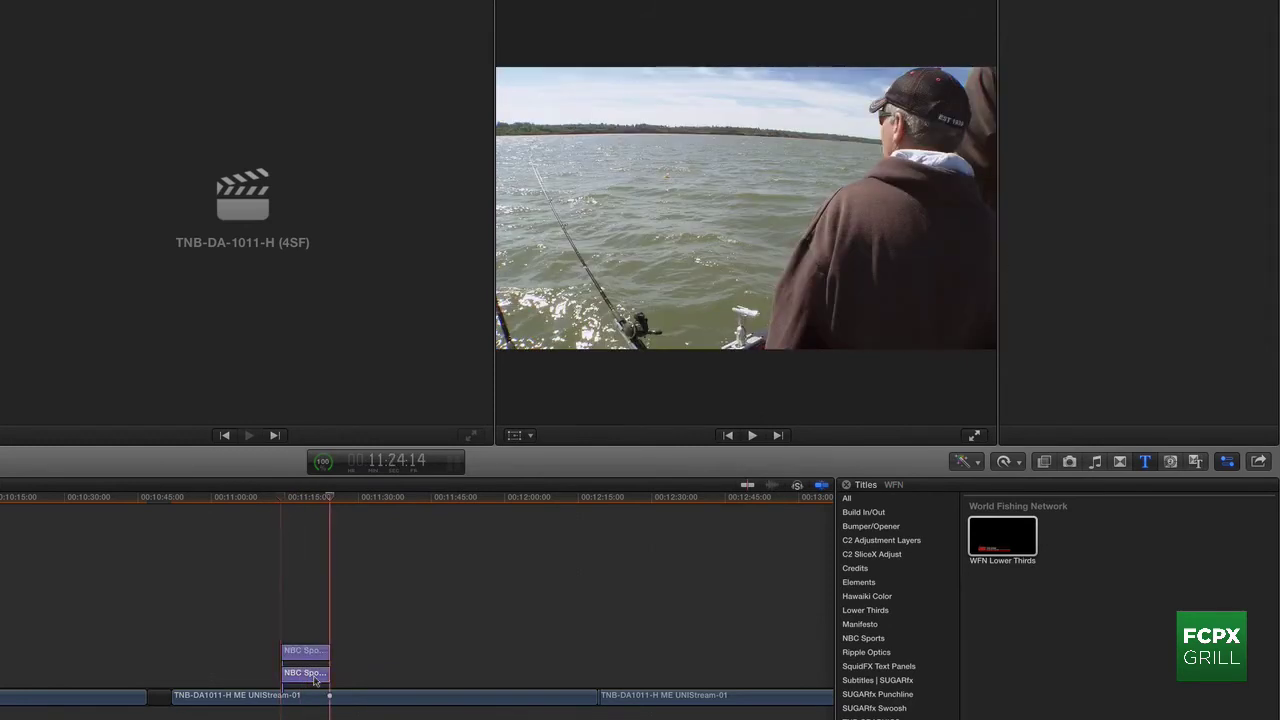
click(307, 652)
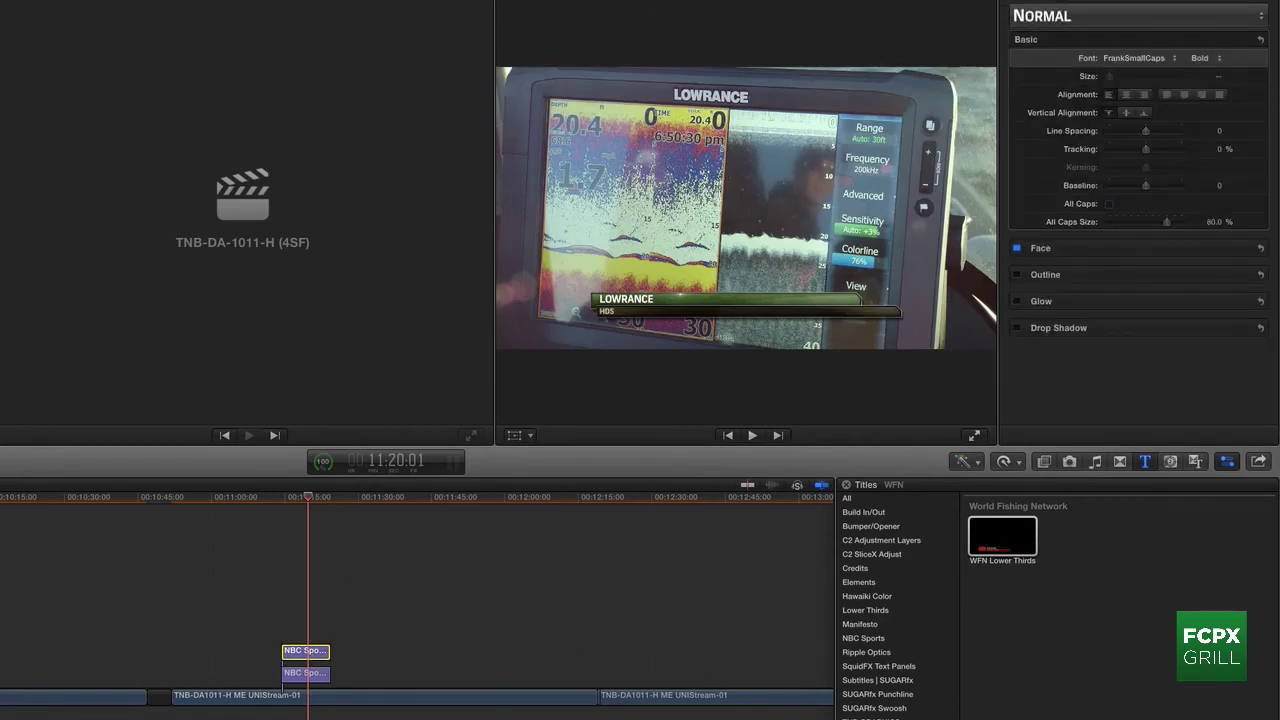
Step: Replace the top copy with WFN Lower Thirds and show its title parameters
double_click(1017, 549)
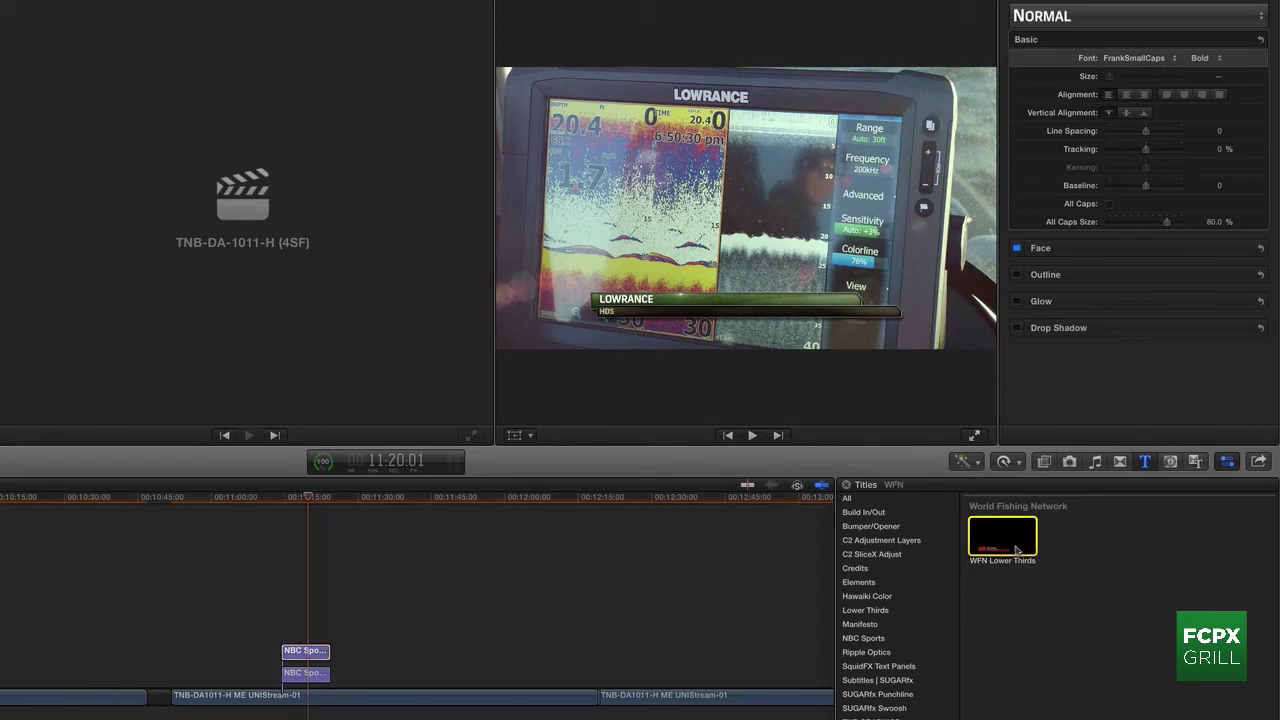
click(1004, 665)
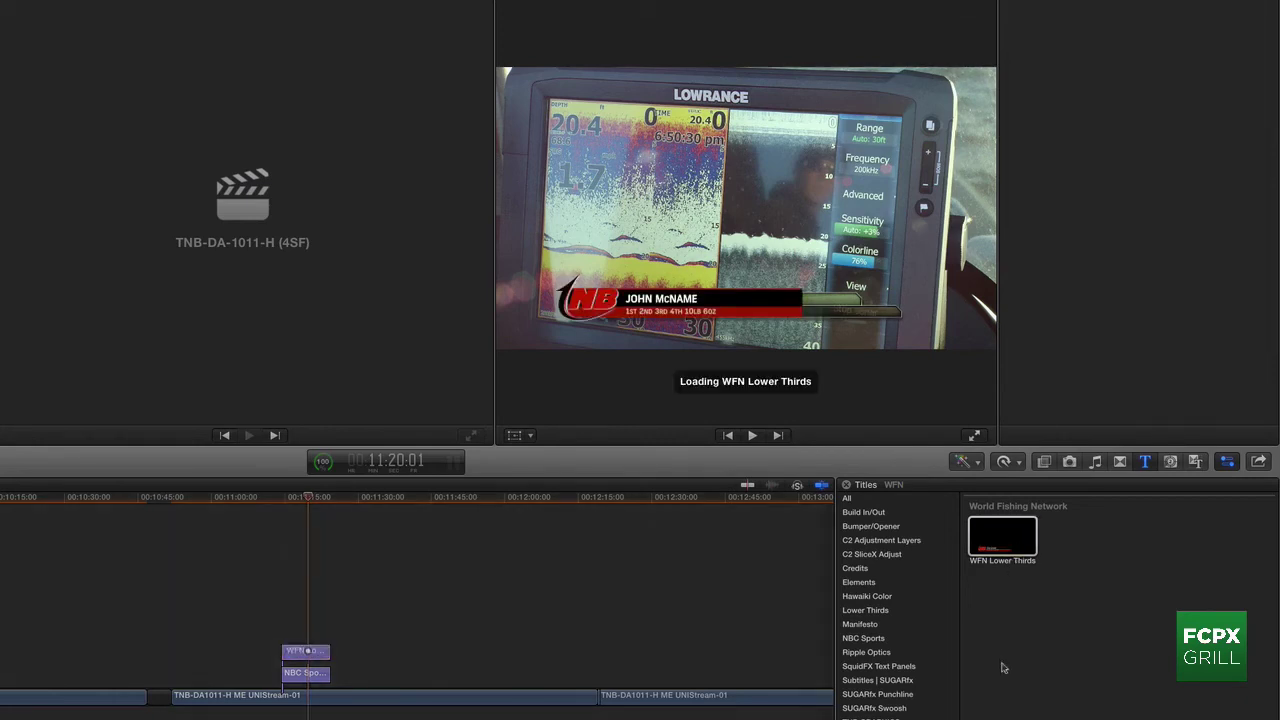
key(super+4)
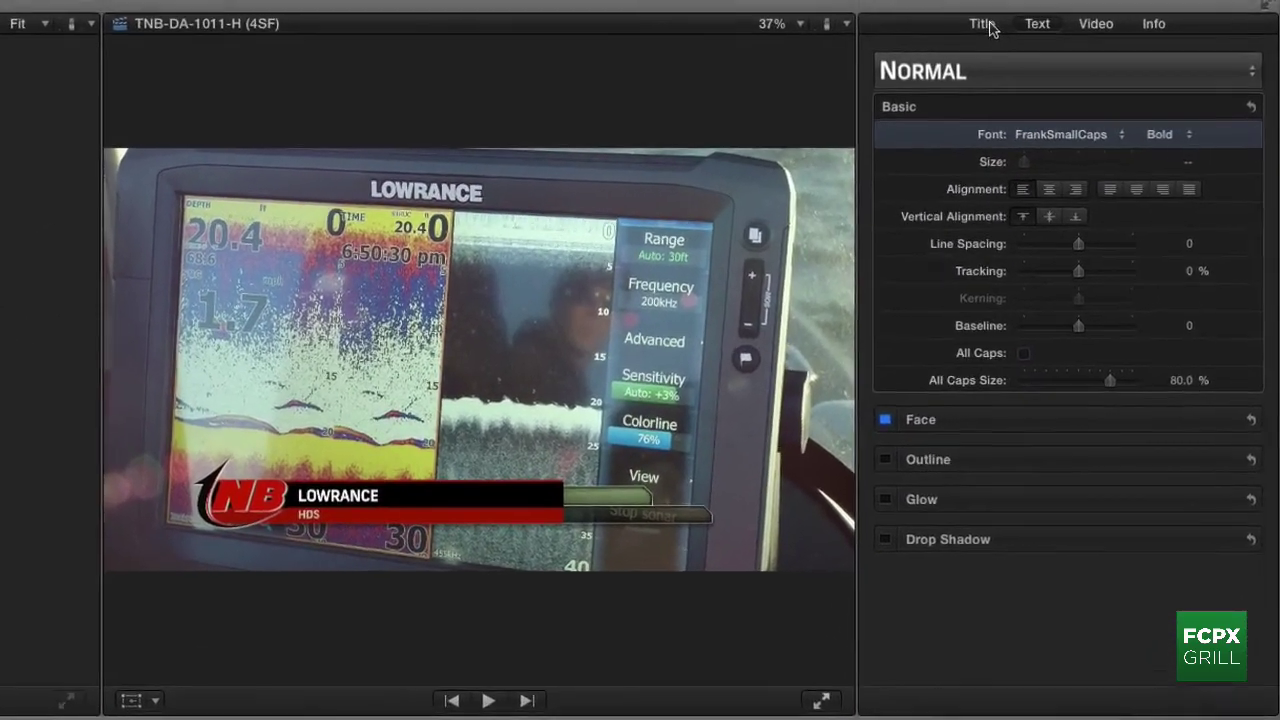
click(1024, 7)
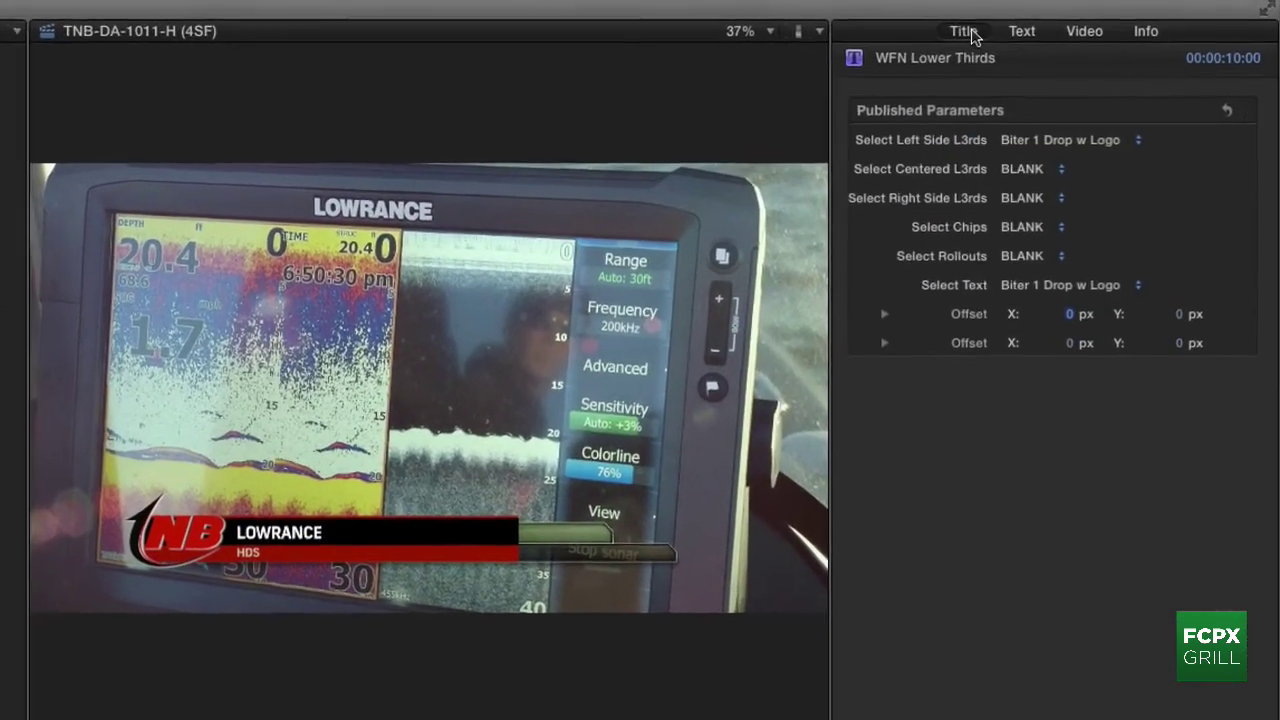
Step: Set the left-side graphic and the text layout to Product 1 Drop
click(1026, 153)
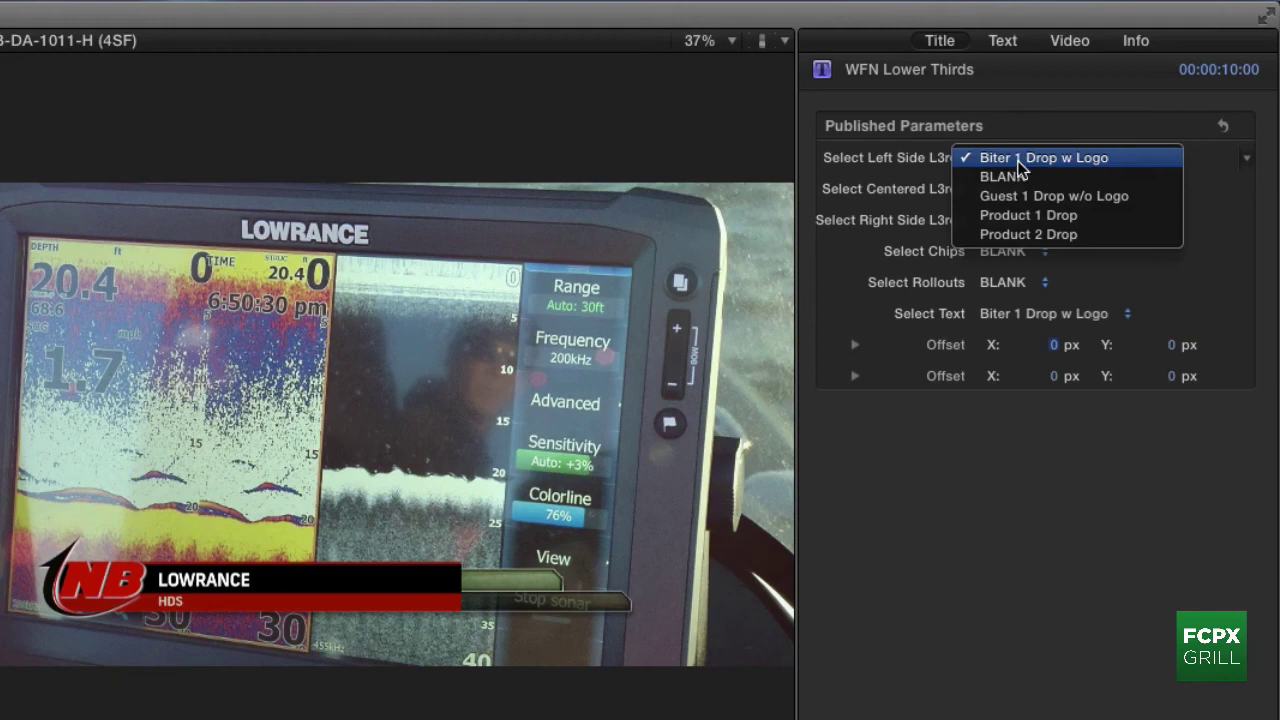
click(1019, 214)
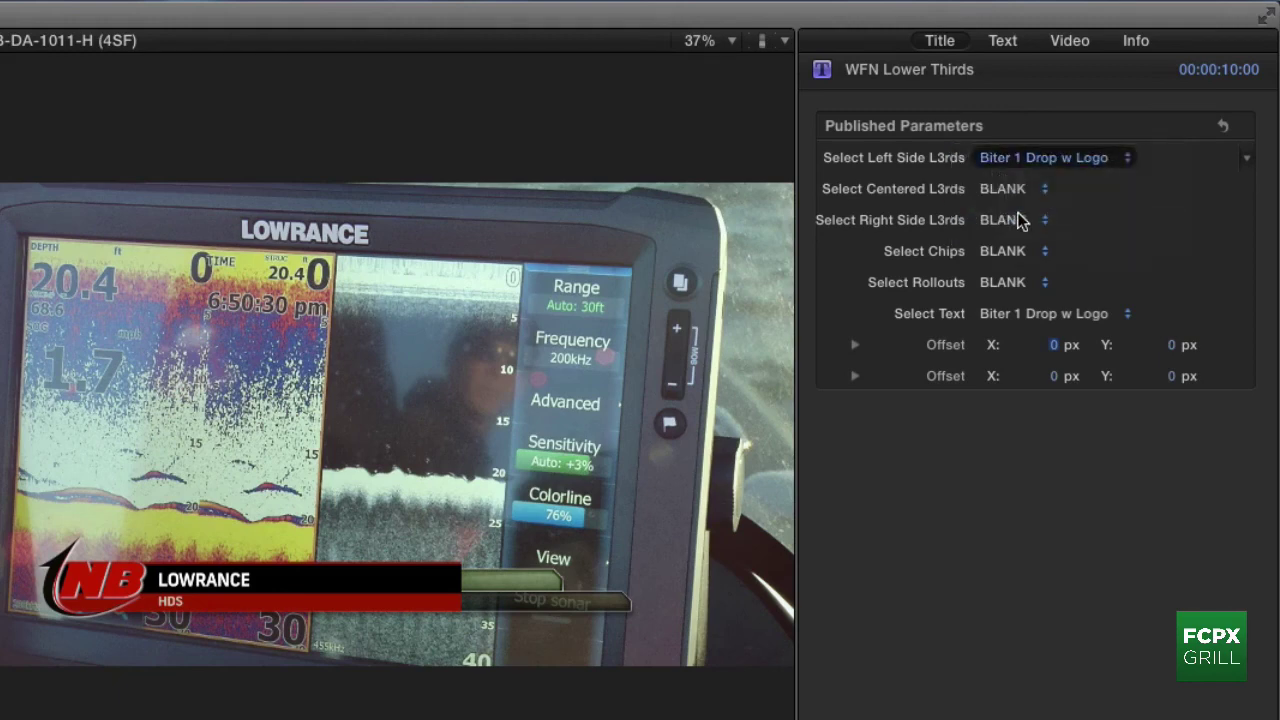
click(1013, 318)
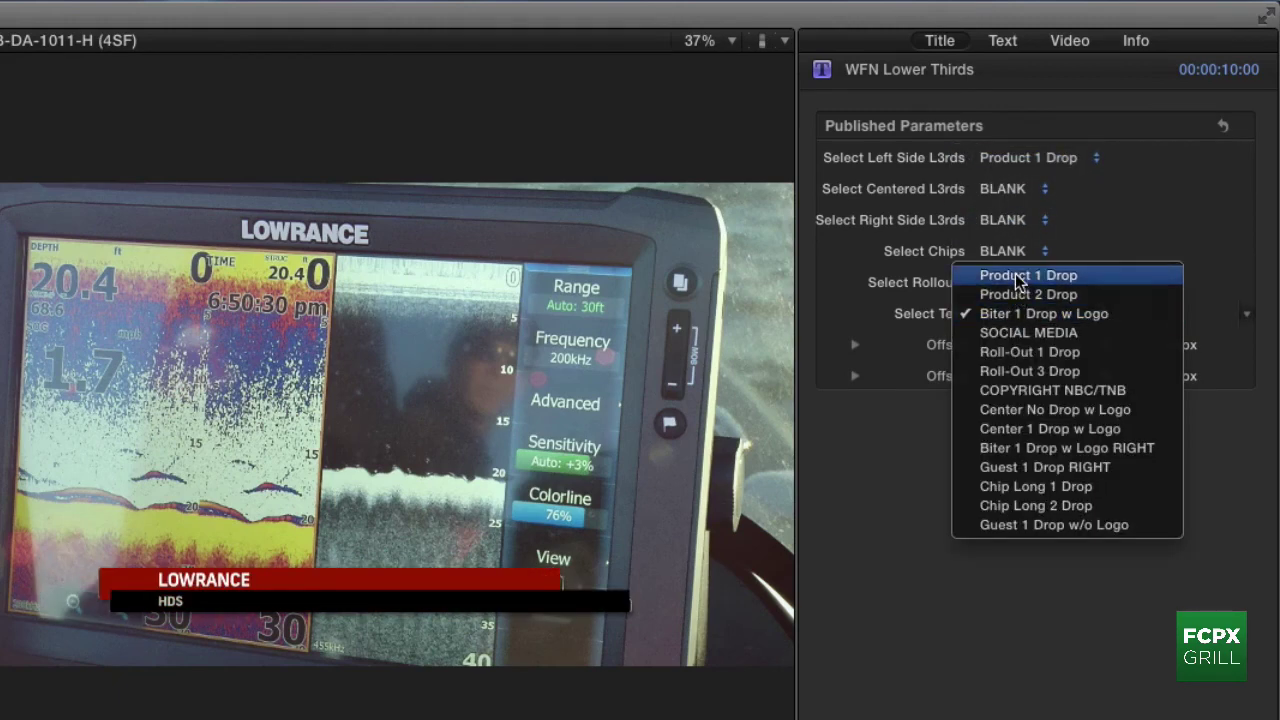
key(Escape)
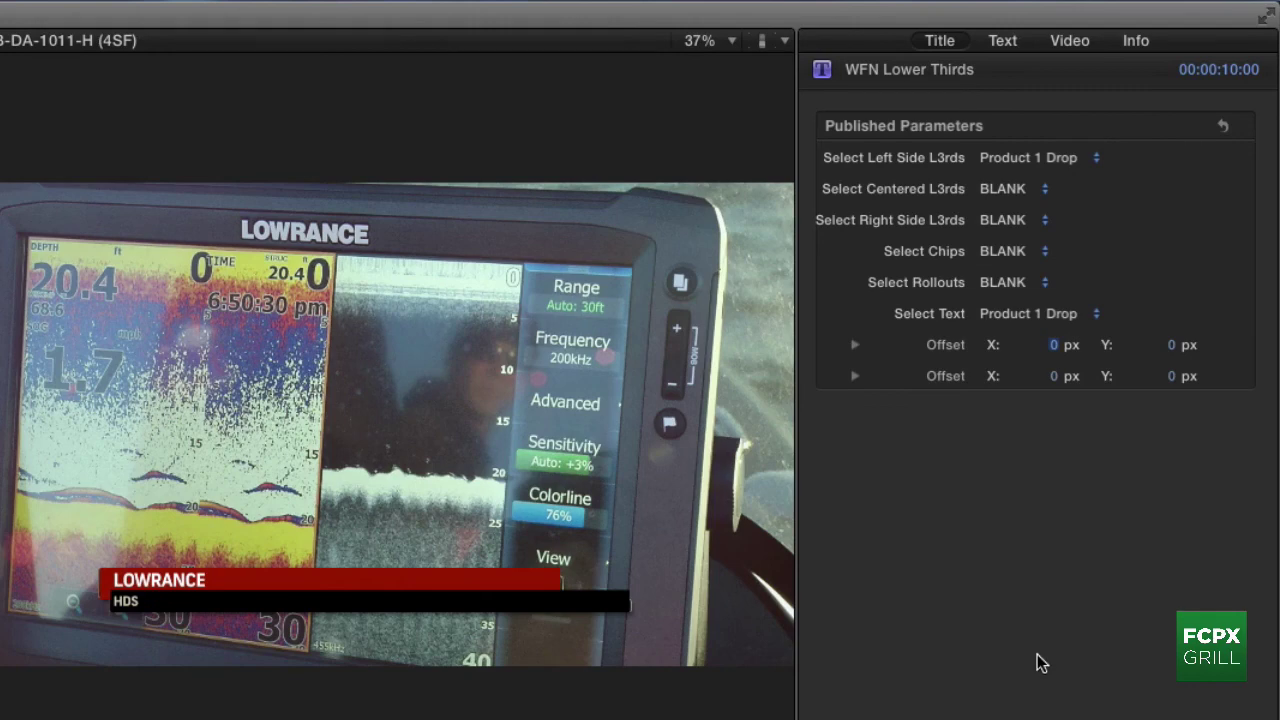